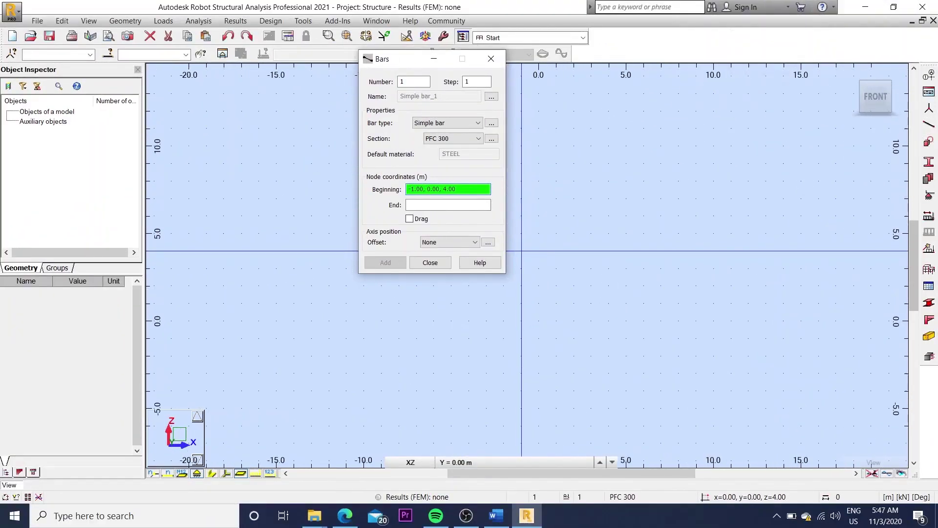
Step: Draw a vertical 5 m bar from 0,0,0 to 0,0,5
{"action": "scroll", "coordinate": [512, 201], "scroll_direction": "up", "scroll_amount": 4}
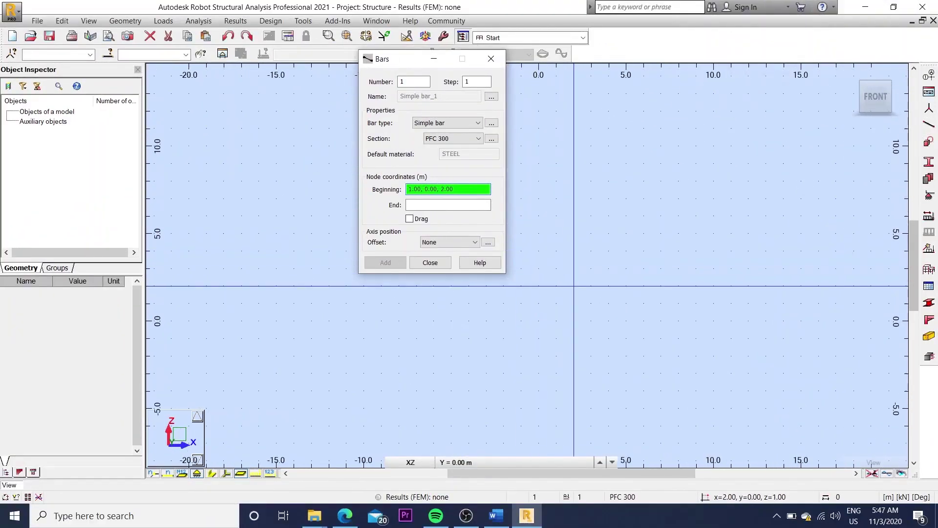
{"action": "left_click", "coordinate": [539, 321]}
{"action": "left_click", "coordinate": [539, 237]}
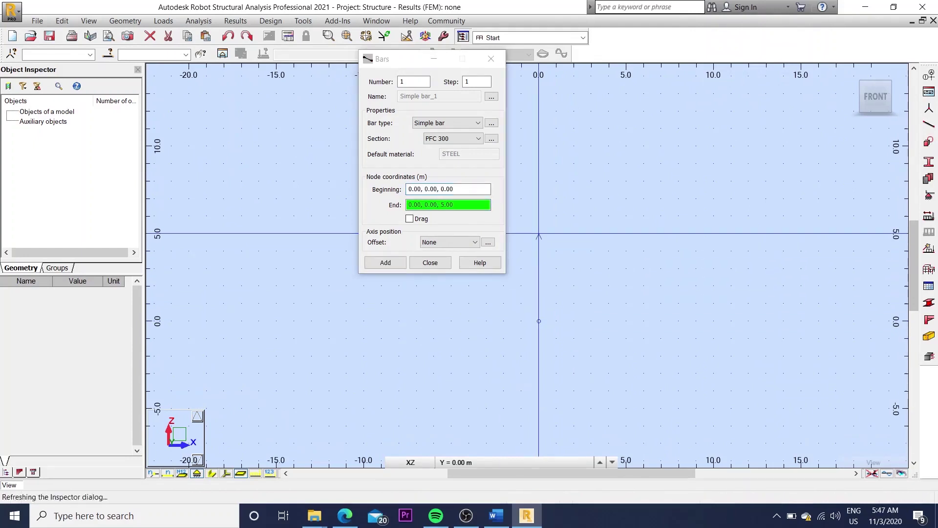
{"action": "scroll", "coordinate": [520, 312], "scroll_direction": "up", "scroll_amount": 2}
{"action": "left_click", "coordinate": [430, 262]}
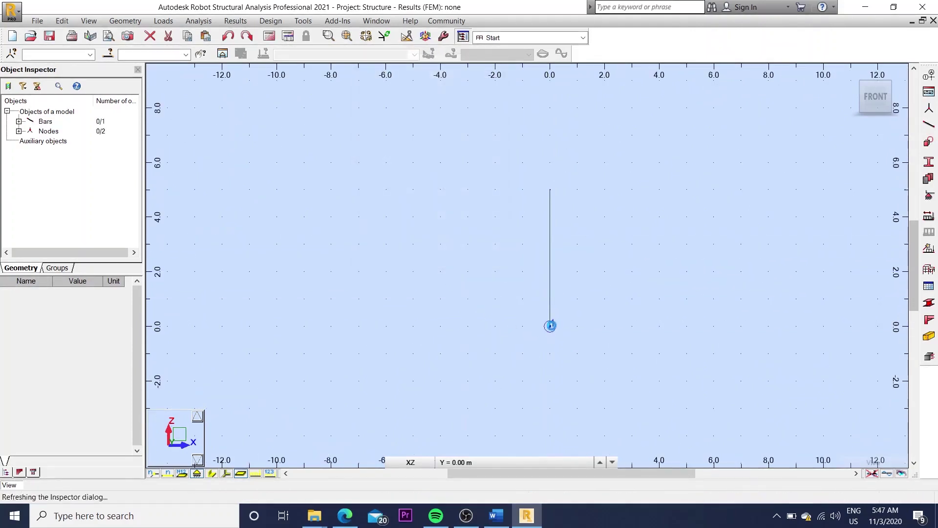
Step: Apply a Fixed support to the column's bottom node
{"action": "left_click", "coordinate": [550, 326]}
{"action": "left_click", "coordinate": [928, 195]}
{"action": "left_click", "coordinate": [393, 119]}
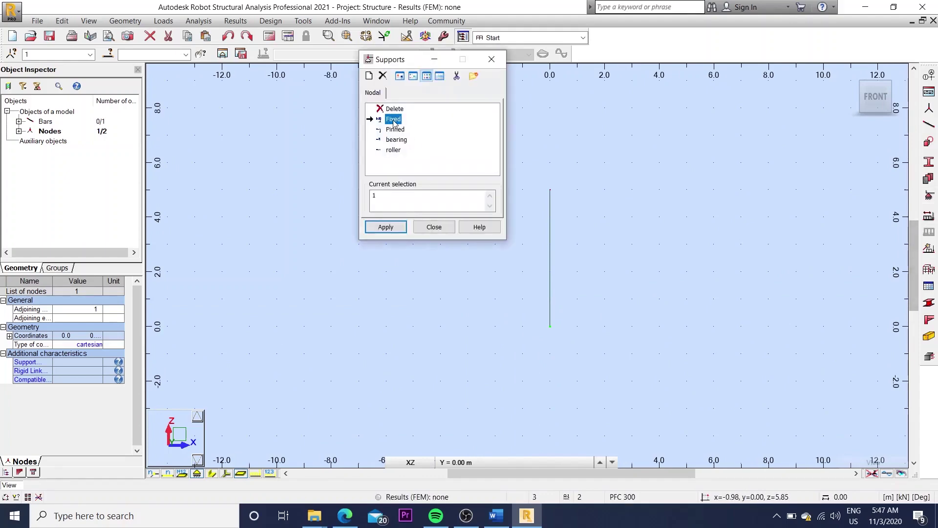
{"action": "left_click", "coordinate": [385, 226]}
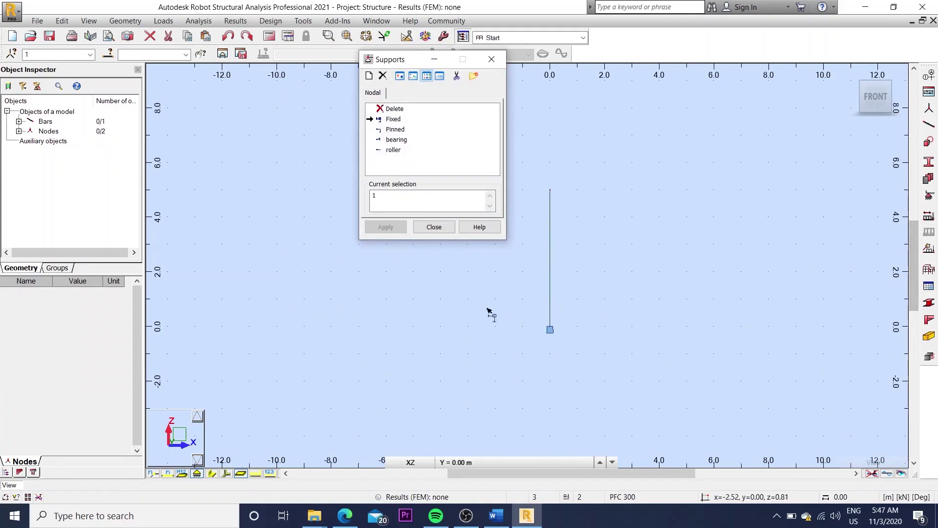
{"action": "left_click", "coordinate": [433, 227]}
Step: Assign the UB 360x44.7 section to the column bar
{"action": "scroll", "coordinate": [533, 342], "scroll_direction": "up", "scroll_amount": 2}
{"action": "left_click", "coordinate": [528, 215]}
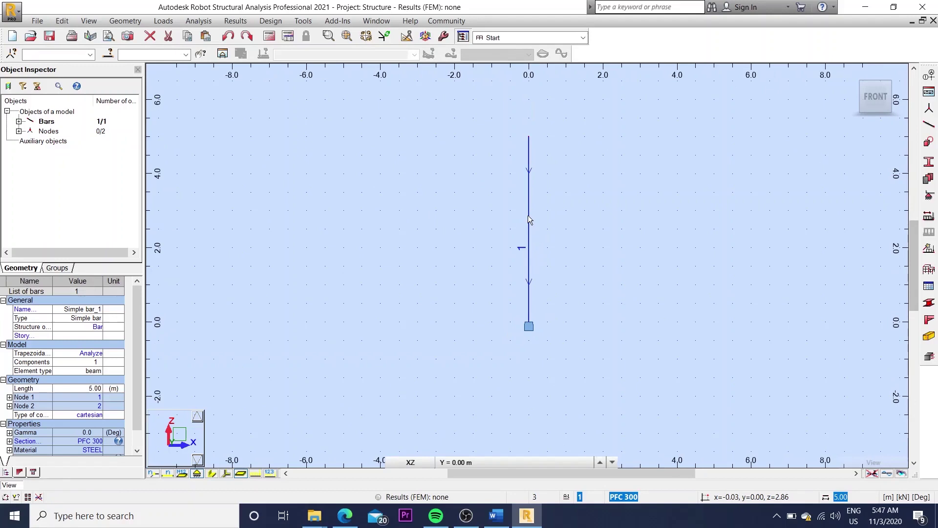
{"action": "left_click", "coordinate": [928, 162]}
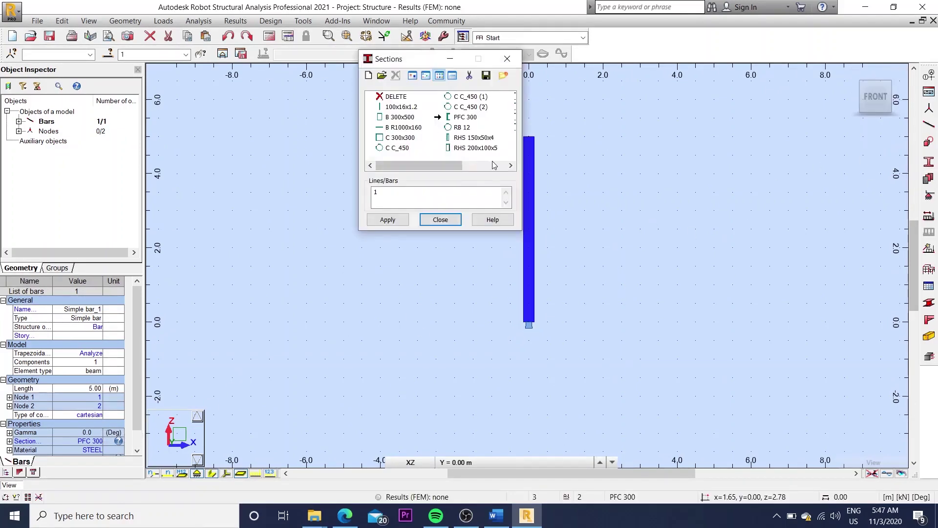
{"action": "left_click_drag", "start_coordinate": [425, 165], "coordinate": [469, 165]}
{"action": "left_click", "coordinate": [476, 108]}
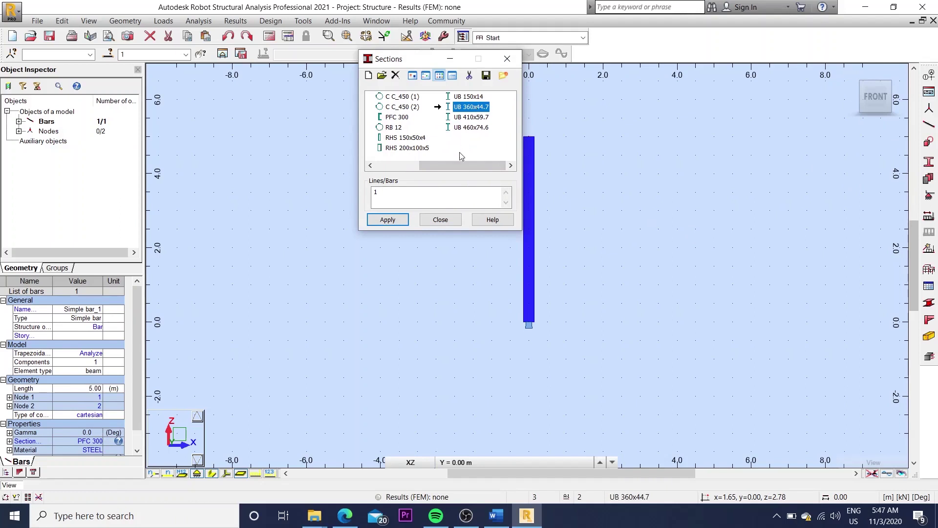
{"action": "left_click", "coordinate": [388, 220]}
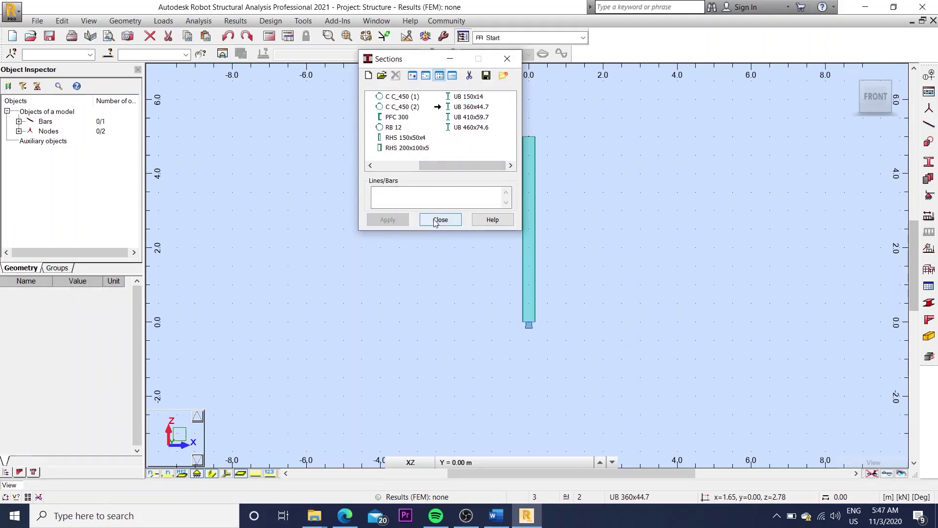
{"action": "left_click", "coordinate": [440, 220]}
Step: Add the dead load case DL1
{"action": "left_click", "coordinate": [529, 139]}
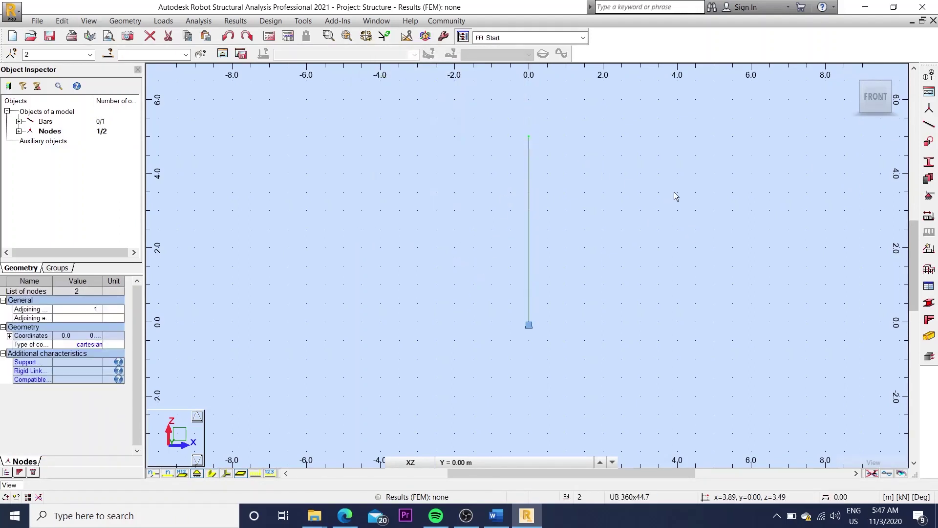
{"action": "left_click", "coordinate": [928, 216]}
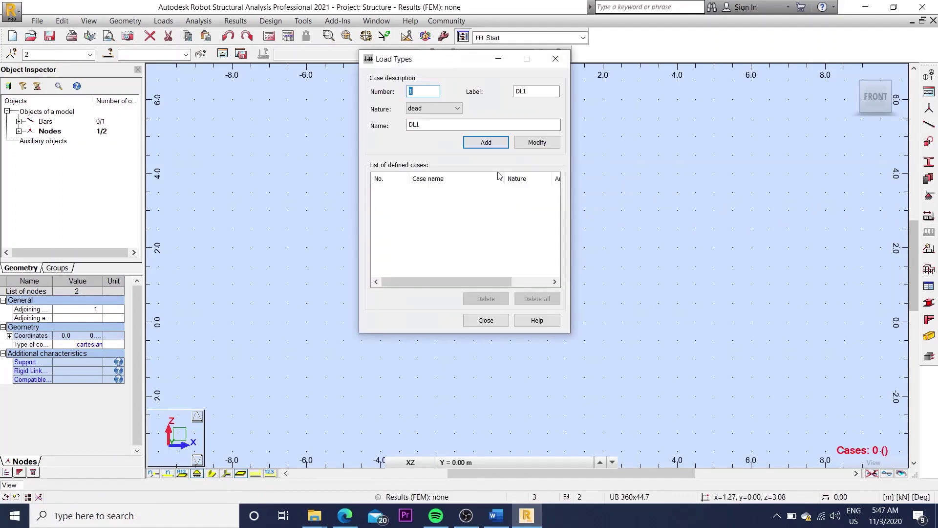
{"action": "left_click", "coordinate": [480, 320]}
{"action": "left_click", "coordinate": [929, 232]}
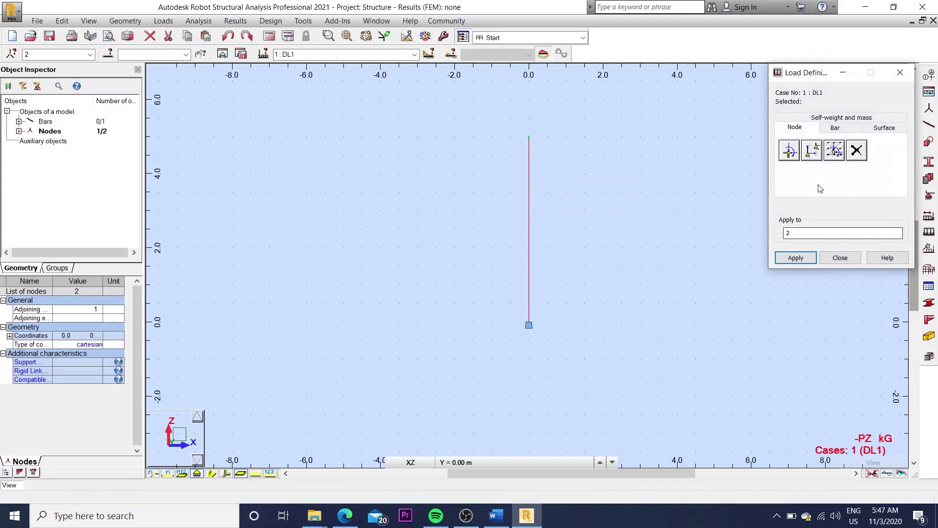
Step: Apply a nodal force FZ = -100 kN to the column's top node
{"action": "left_click", "coordinate": [789, 150]}
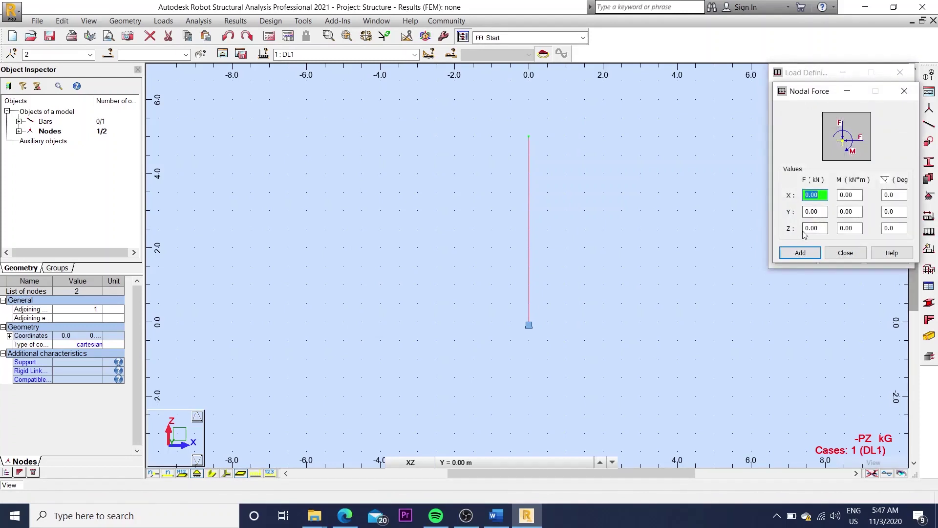
{"action": "left_click", "coordinate": [804, 230]}
{"action": "left_click", "coordinate": [800, 253]}
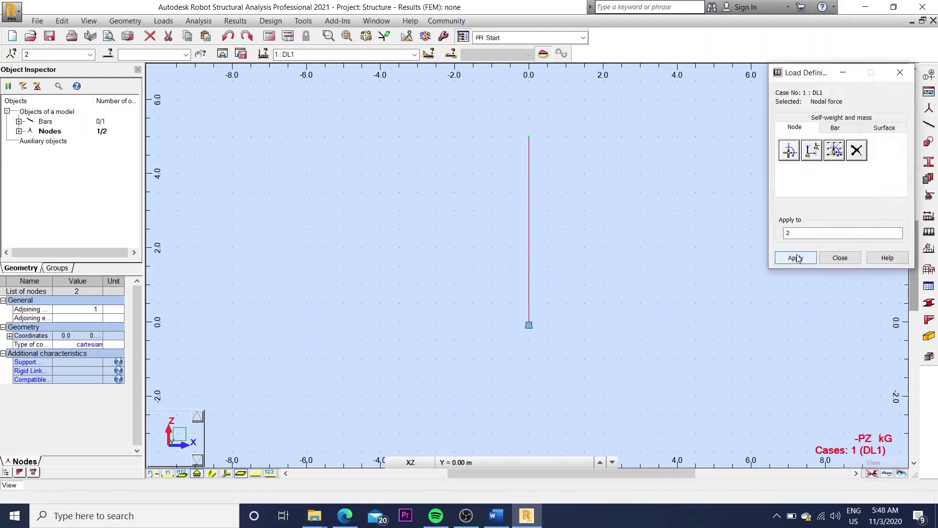
{"action": "left_click", "coordinate": [800, 253]}
{"action": "left_click", "coordinate": [846, 253]}
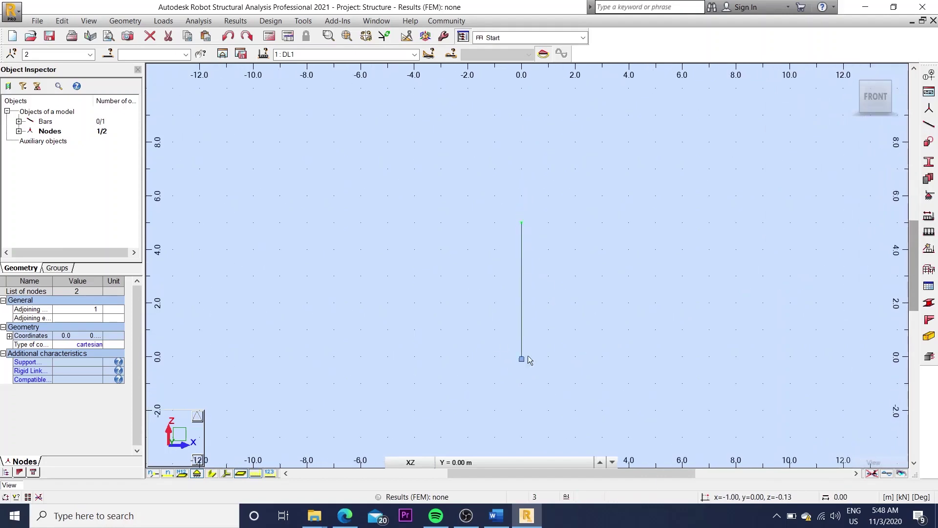
Step: Show the load value on the model and orbit to a 3D view of the section
{"action": "left_click", "coordinate": [255, 473]}
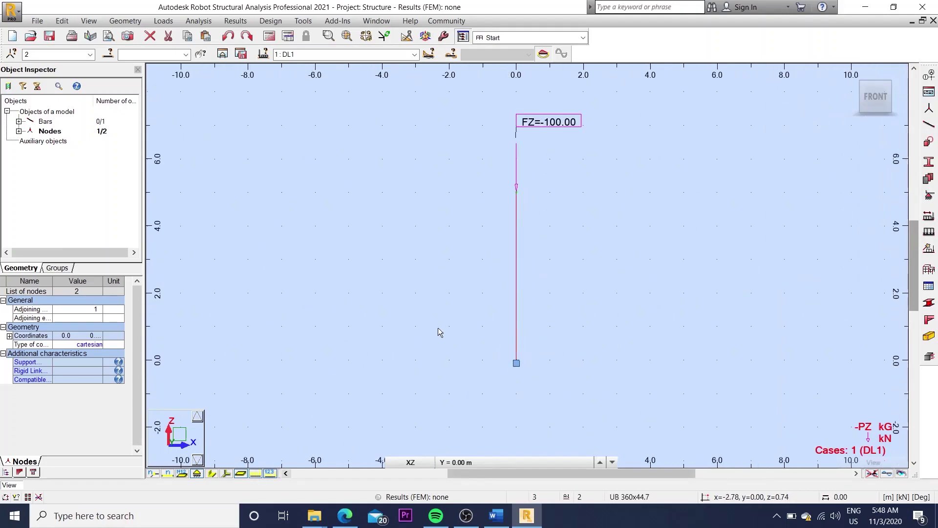
{"action": "left_click", "coordinate": [212, 474]}
{"action": "mouse_move", "coordinate": [545, 268]}
{"action": "middle_mouse_down", "text": "shift"}
{"action": "mouse_move", "coordinate": [533, 272]}
{"action": "mouse_move", "coordinate": [630, 287]}
{"action": "middle_mouse_up", "text": "shift"}
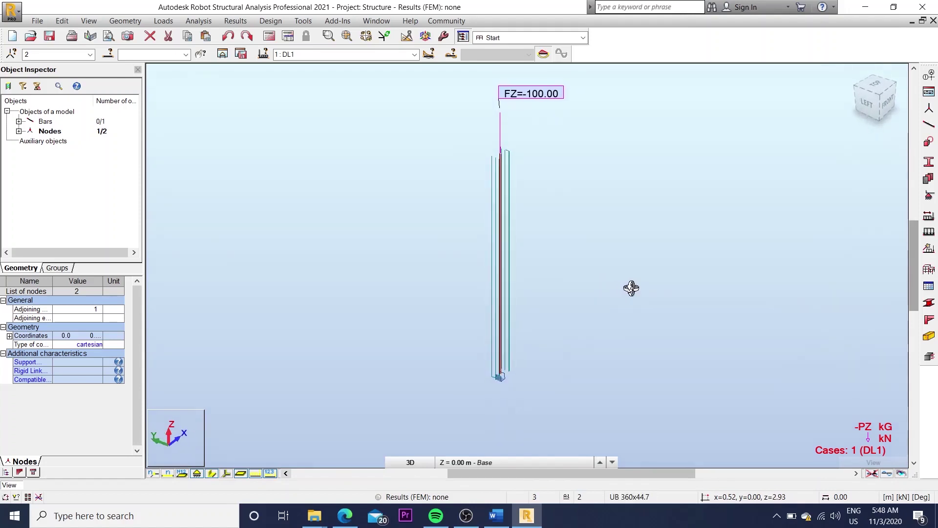
{"action": "middle_click_drag", "start_coordinate": [489, 164], "coordinate": [343, 166], "text": "shift"}
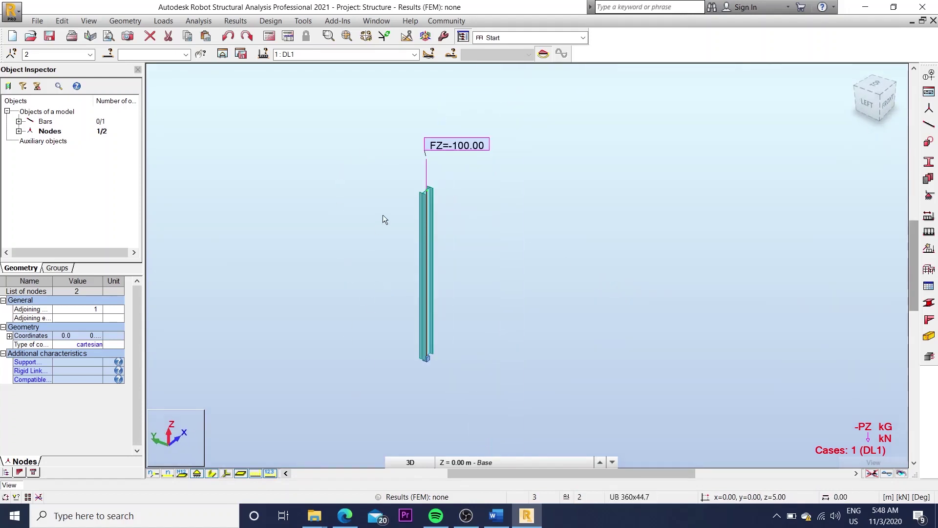
Step: Divide the column bar into 5 equal bars
{"action": "left_click", "coordinate": [444, 274]}
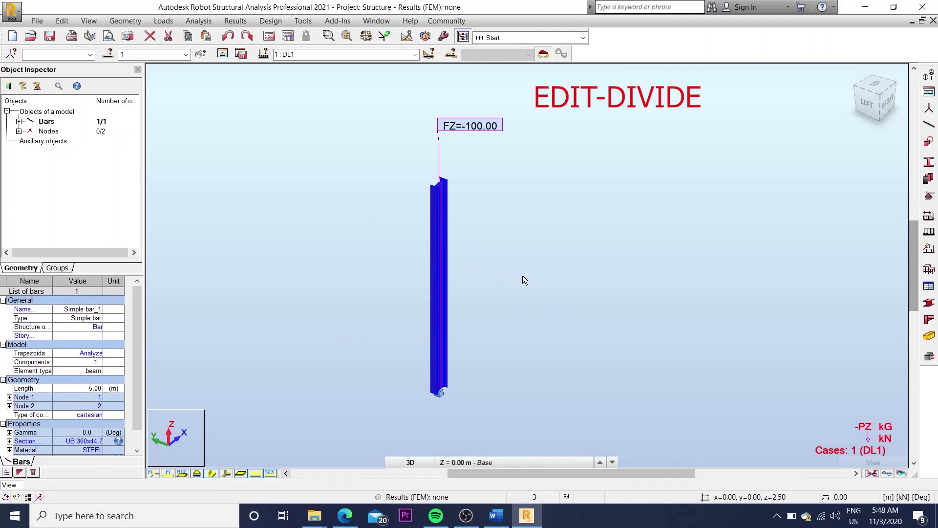
{"action": "left_click", "coordinate": [62, 21]}
{"action": "left_click", "coordinate": [74, 230]}
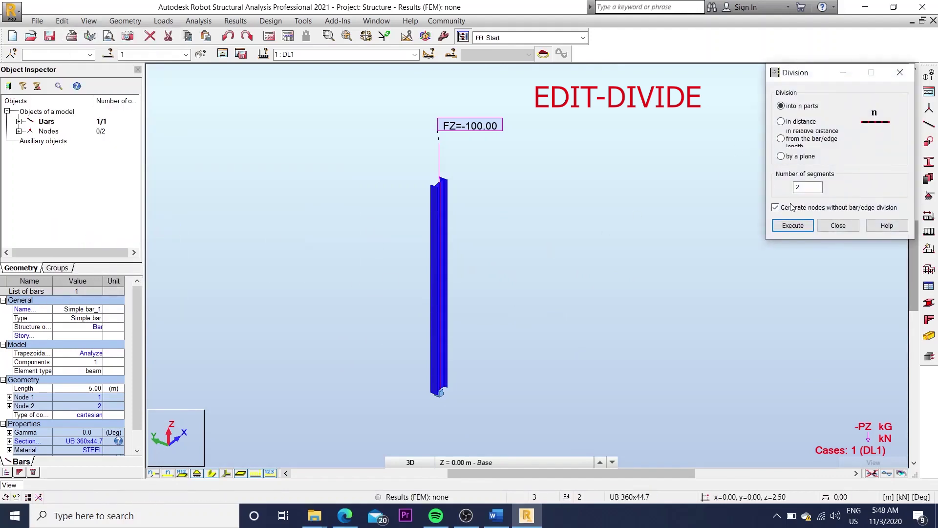
{"action": "left_click", "coordinate": [775, 207]}
{"action": "double_click", "coordinate": [806, 187]}
{"action": "type", "text": "5"}
{"action": "left_click", "coordinate": [792, 225]}
{"action": "left_click", "coordinate": [838, 225]}
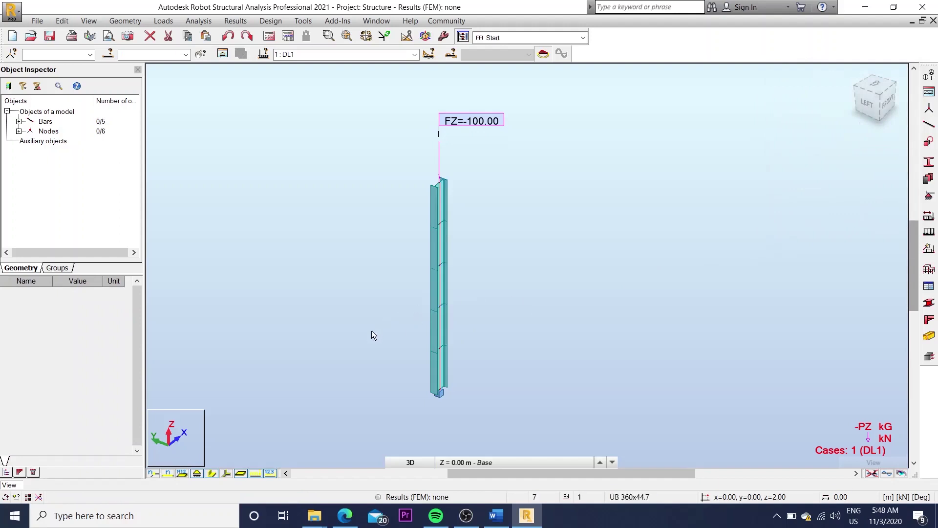
Step: Change DL1 to a buckling analysis and run the calculation
{"action": "left_click", "coordinate": [288, 35]}
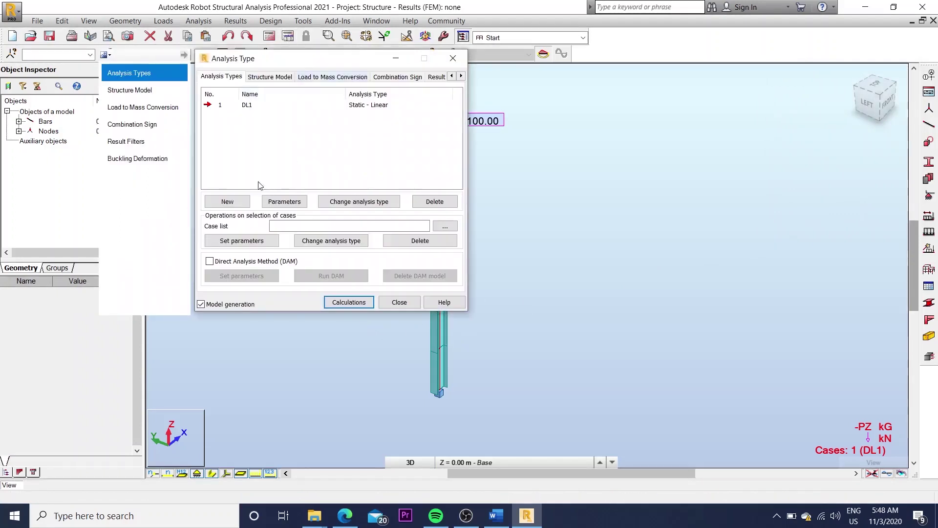
{"action": "left_click", "coordinate": [356, 202]}
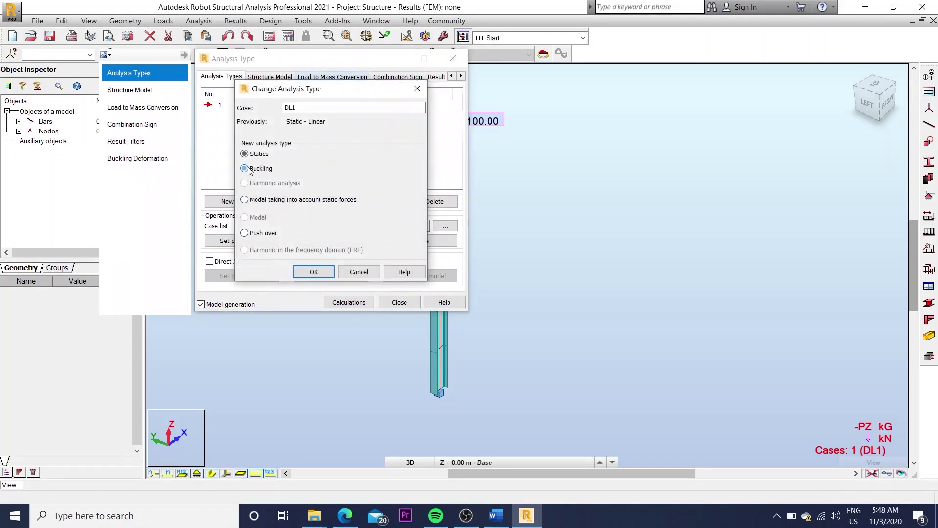
{"action": "left_click", "coordinate": [320, 273]}
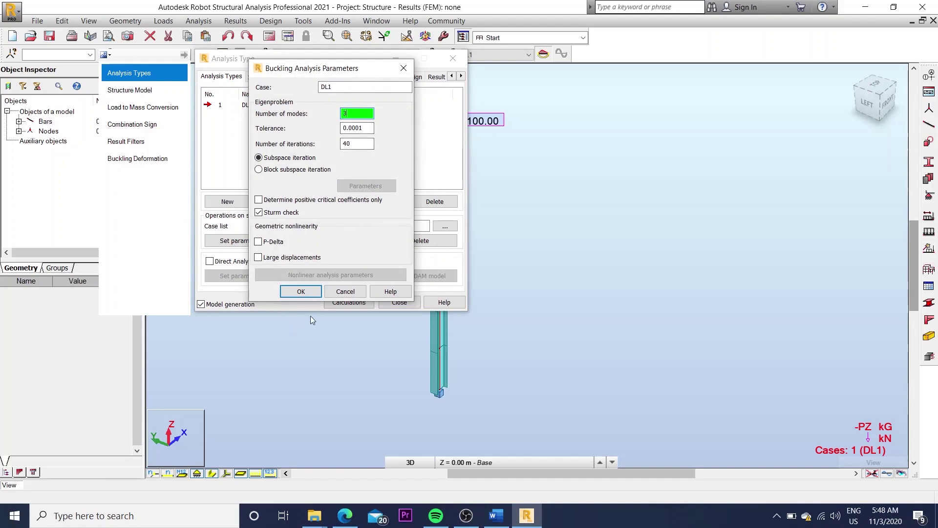
{"action": "left_click", "coordinate": [301, 291]}
{"action": "left_click", "coordinate": [351, 305]}
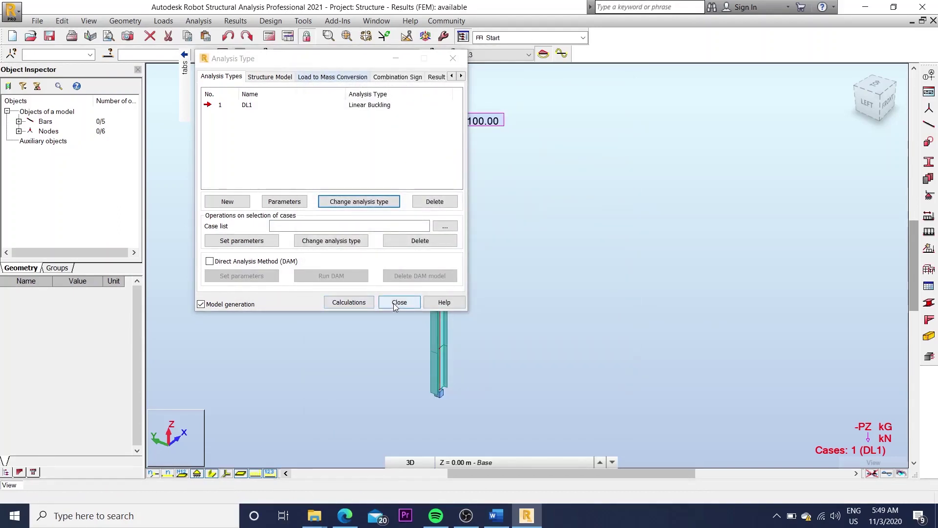
Step: Plot the Mode 1 buckling deformation diagram on the column, shown as plain lines
{"action": "left_click", "coordinate": [395, 306]}
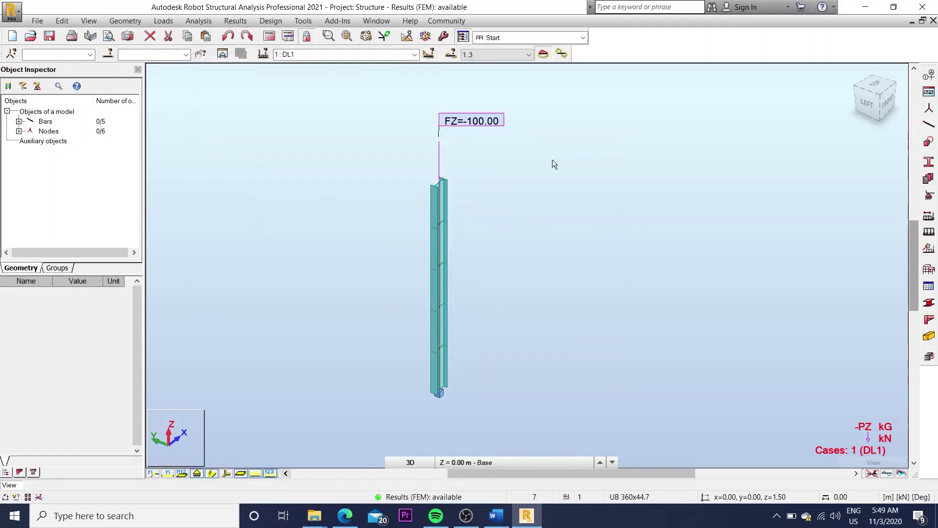
{"action": "left_click", "coordinate": [235, 20]}
{"action": "left_click", "coordinate": [258, 45]}
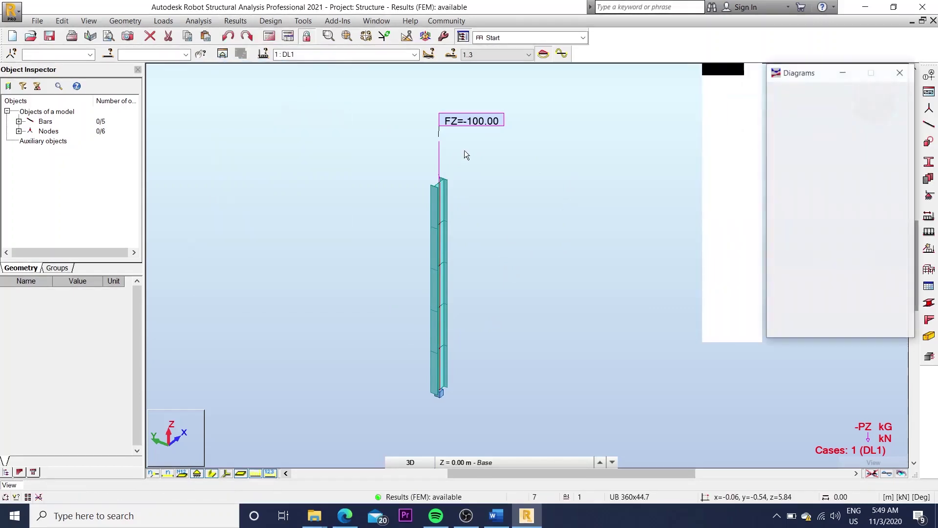
{"action": "left_click", "coordinate": [815, 93]}
{"action": "left_click", "coordinate": [797, 134]}
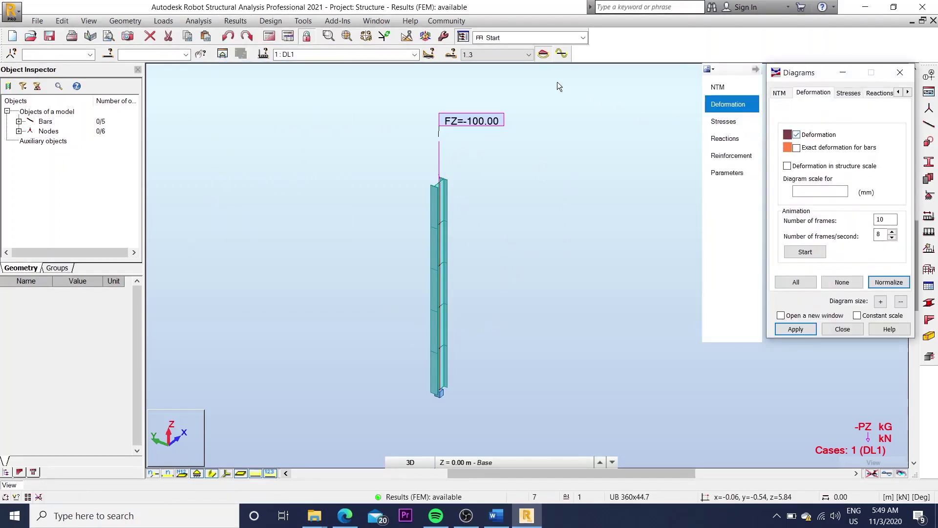
{"action": "left_click", "coordinate": [528, 54]}
{"action": "left_click", "coordinate": [484, 64]}
{"action": "left_click", "coordinate": [796, 329]}
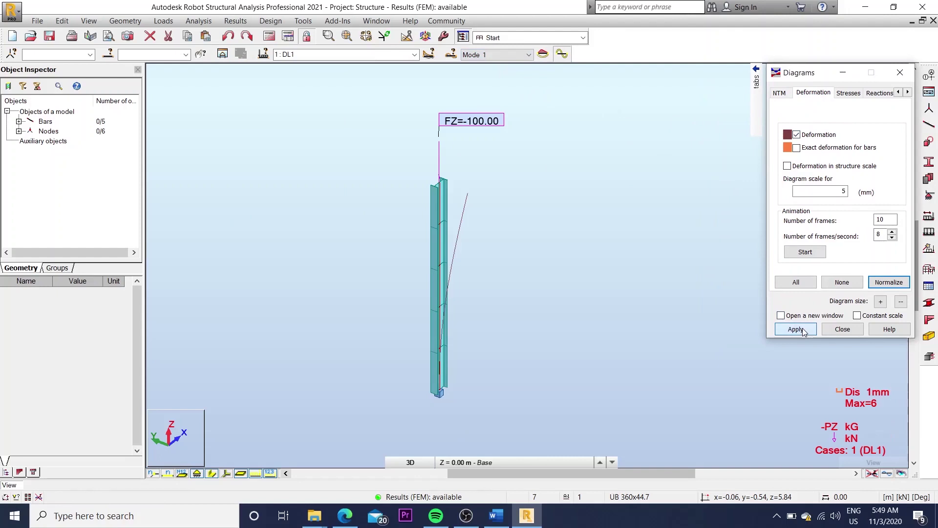
{"action": "mouse_move", "coordinate": [452, 283]}
{"action": "middle_mouse_down", "text": "shift"}
{"action": "mouse_move", "coordinate": [360, 240]}
{"action": "mouse_move", "coordinate": [255, 429]}
{"action": "middle_mouse_up", "text": "shift"}
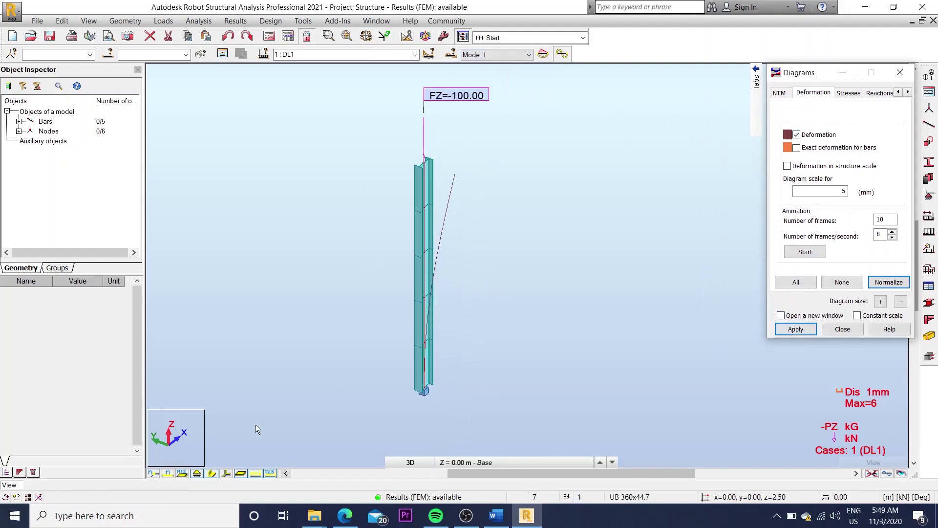
{"action": "left_click", "coordinate": [212, 474]}
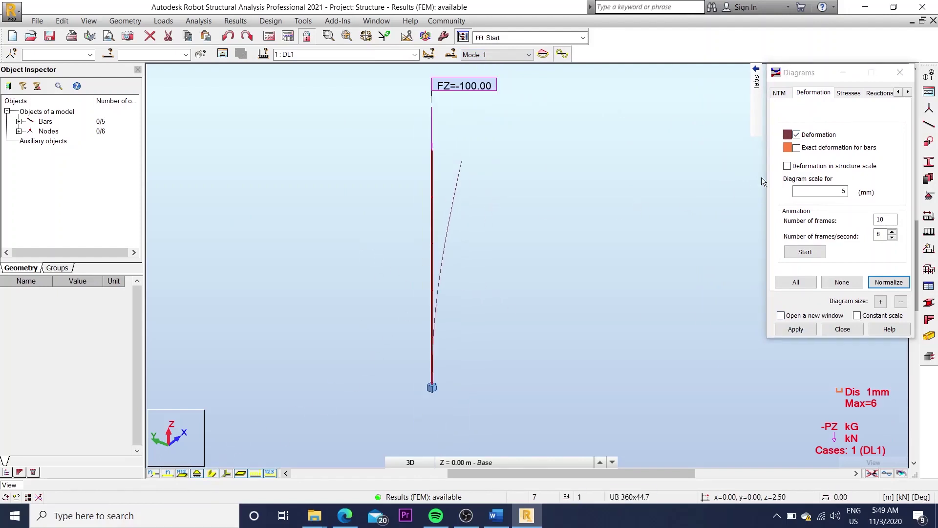
Step: View the Mode 2 and Mode 3 buckled shapes, then return to Mode 1 with I-sections shown
{"action": "left_click", "coordinate": [528, 55]}
{"action": "left_click", "coordinate": [502, 71]}
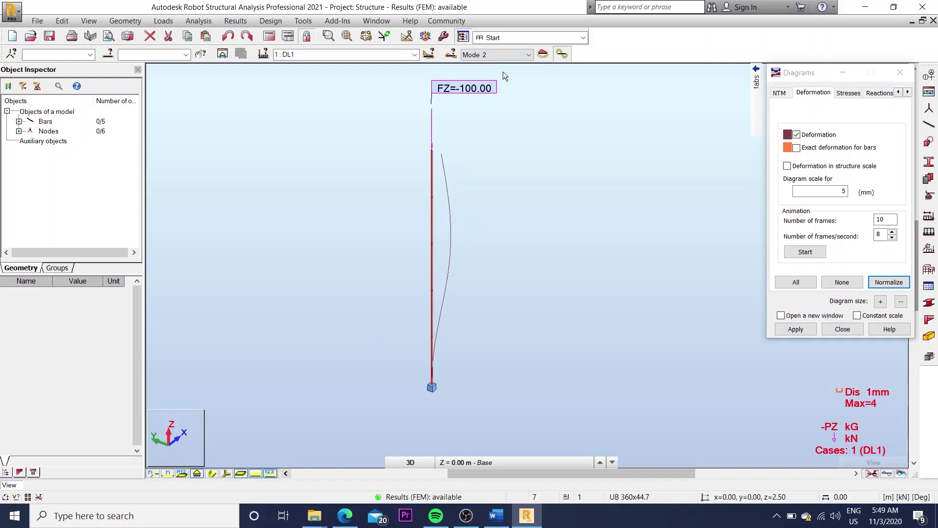
{"action": "left_click", "coordinate": [528, 55]}
{"action": "left_click", "coordinate": [503, 80]}
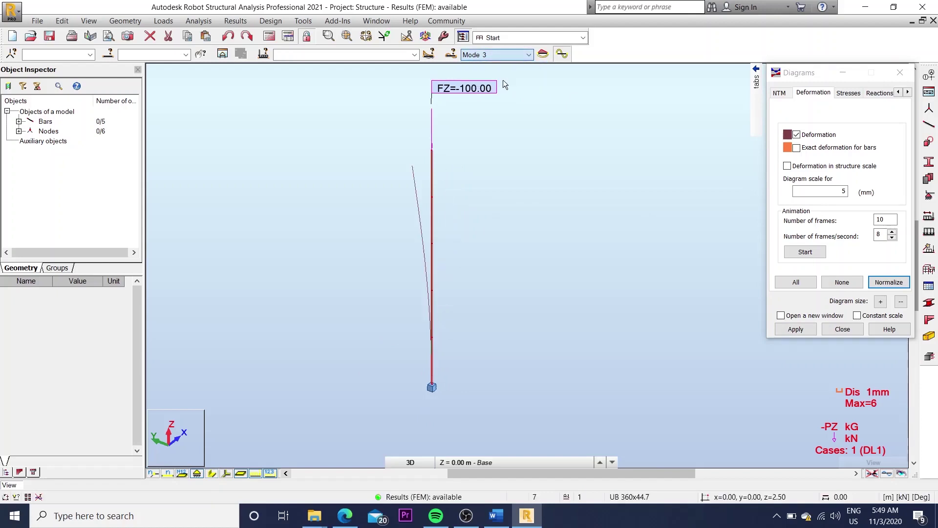
{"action": "left_click", "coordinate": [211, 474]}
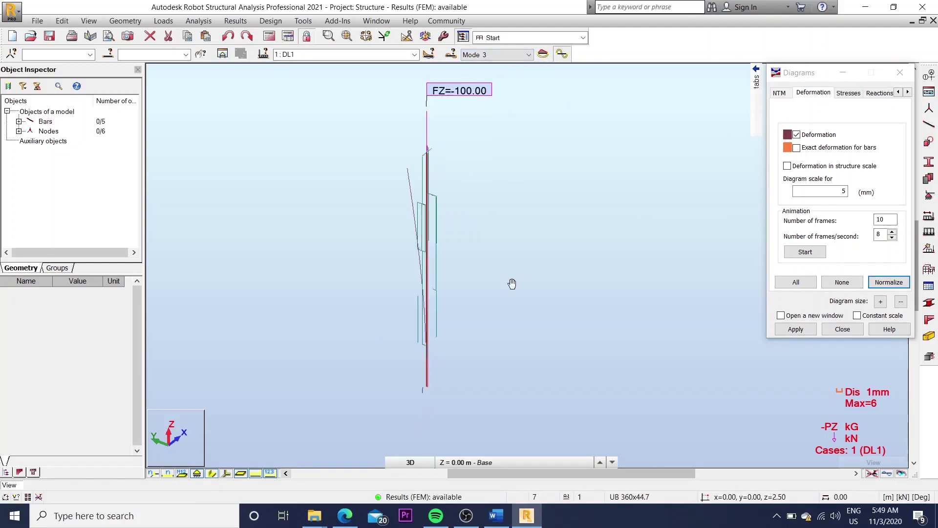
{"action": "left_click", "coordinate": [528, 55]}
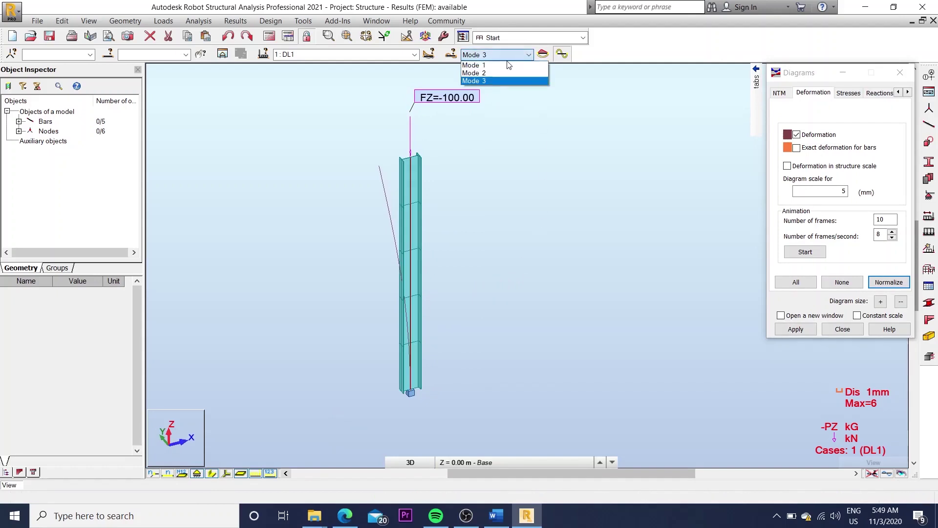
{"action": "left_click", "coordinate": [504, 62]}
Step: Display local axis markers along the bars and orbit to inspect them
{"action": "mouse_move", "coordinate": [506, 115]}
{"action": "middle_mouse_down", "text": "shift"}
{"action": "mouse_move", "coordinate": [523, 234]}
{"action": "mouse_move", "coordinate": [541, 236]}
{"action": "mouse_move", "coordinate": [528, 293]}
{"action": "mouse_move", "coordinate": [468, 359]}
{"action": "middle_mouse_up", "text": "shift"}
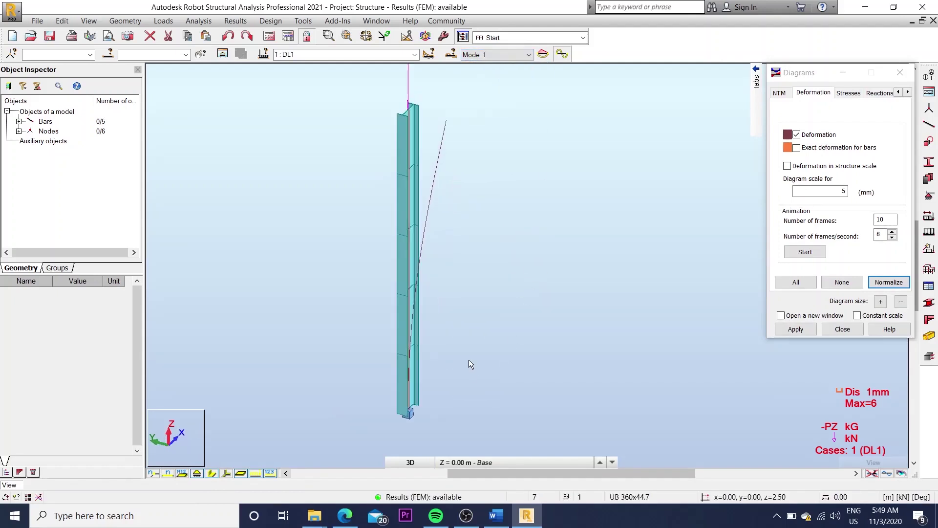
{"action": "left_click", "coordinate": [226, 473]}
{"action": "scroll", "coordinate": [452, 154], "scroll_direction": "up", "scroll_amount": 1}
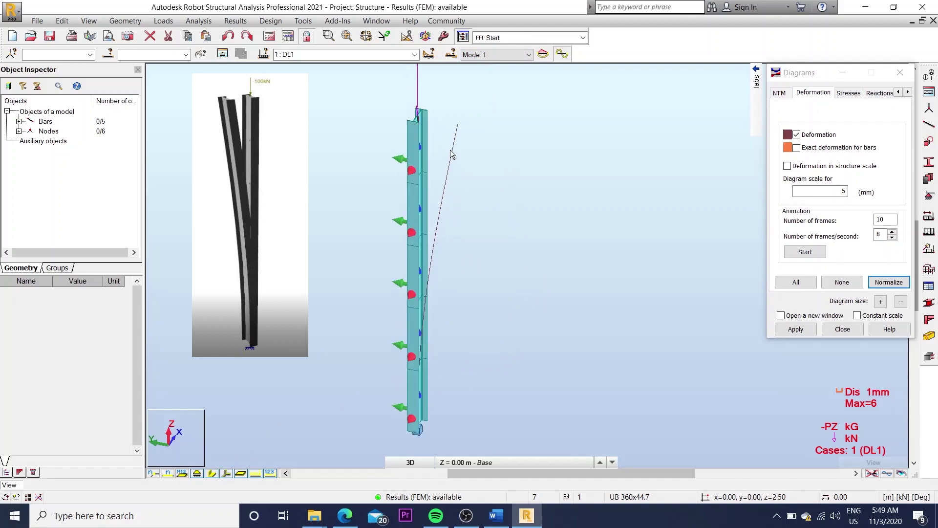
{"action": "middle_click_drag", "start_coordinate": [476, 224], "coordinate": [441, 211], "text": "shift"}
{"action": "scroll", "coordinate": [449, 196], "scroll_direction": "up", "scroll_amount": 1}
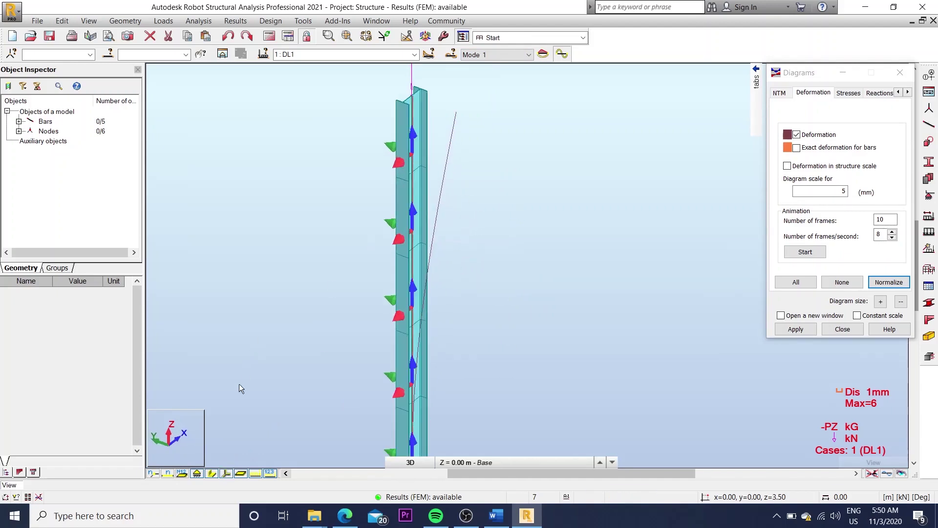
{"action": "scroll", "coordinate": [528, 205], "scroll_direction": "down", "scroll_amount": 2}
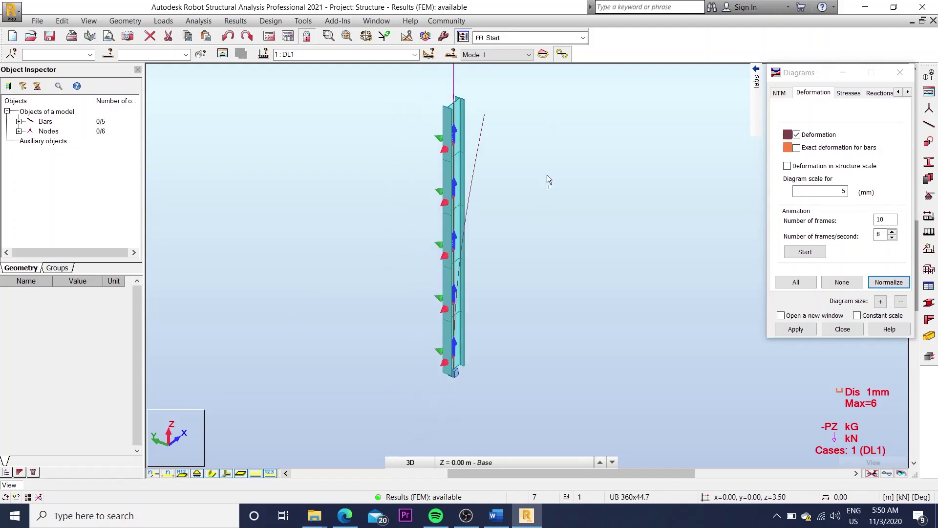
{"action": "mouse_move", "coordinate": [547, 174]}
{"action": "middle_mouse_down", "text": "shift"}
{"action": "mouse_move", "coordinate": [557, 176]}
{"action": "mouse_move", "coordinate": [394, 260]}
{"action": "middle_mouse_up", "text": "shift"}
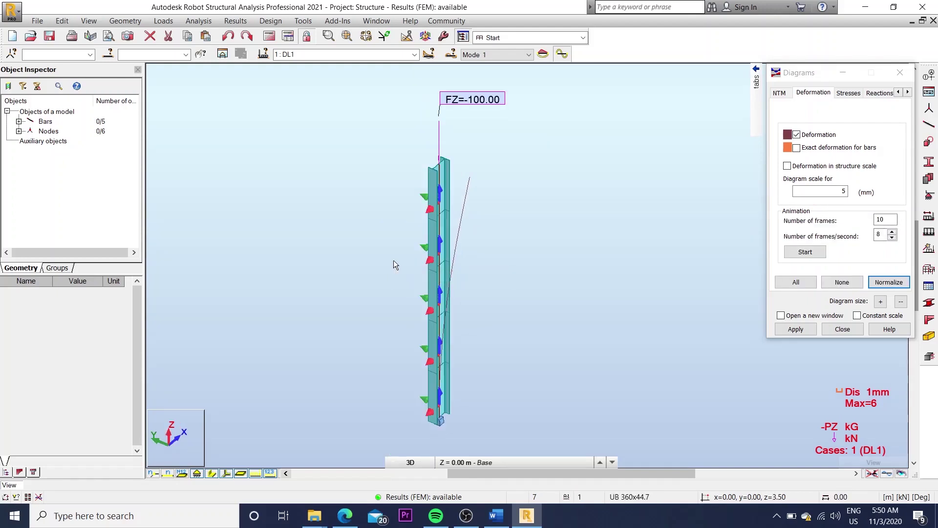
Step: Open the Critical Loads table with all columns shown, filtered to Mode 1
{"action": "left_click", "coordinate": [235, 20]}
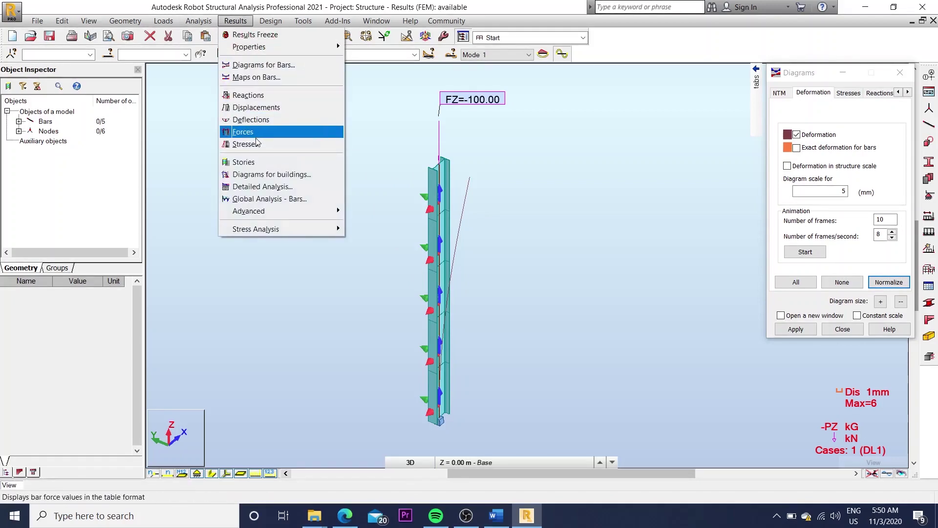
{"action": "mouse_move", "coordinate": [248, 211]}
{"action": "left_click", "coordinate": [384, 248]}
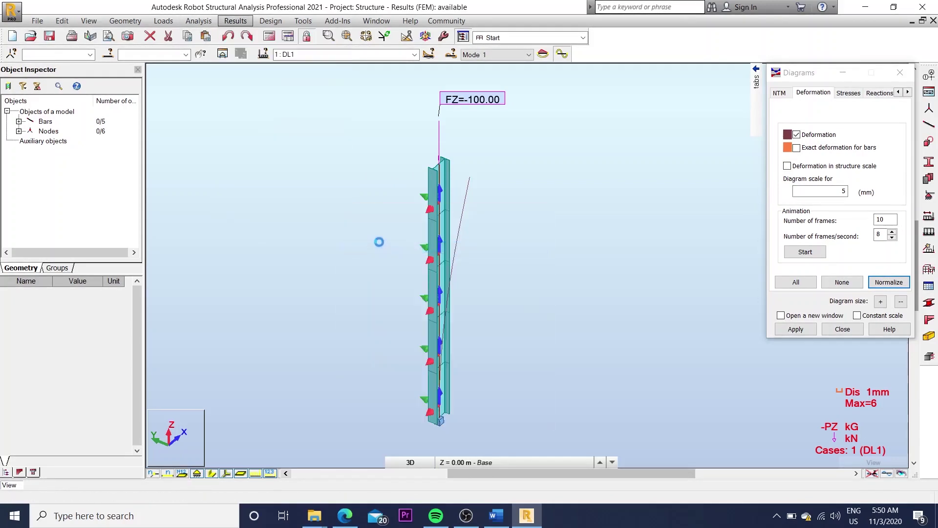
{"action": "right_click", "coordinate": [184, 103]}
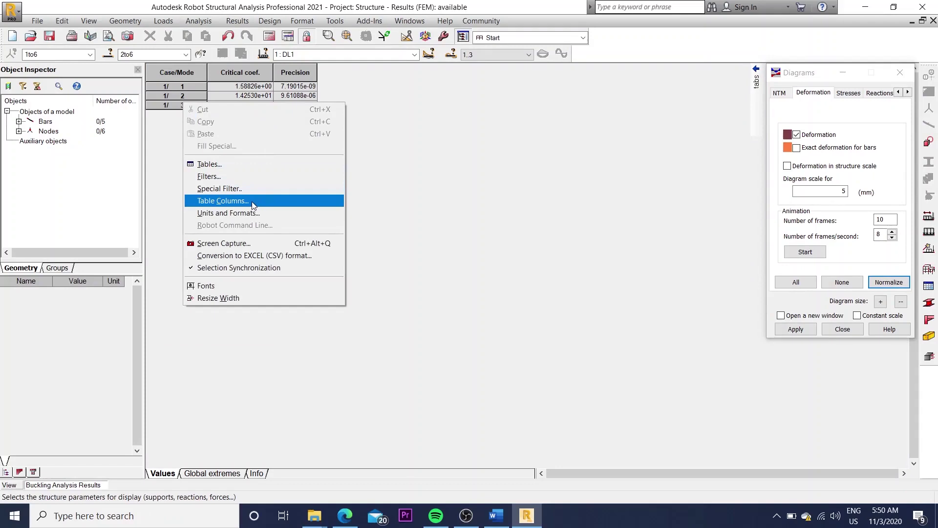
{"action": "left_click", "coordinate": [254, 202]}
{"action": "left_click", "coordinate": [540, 133]}
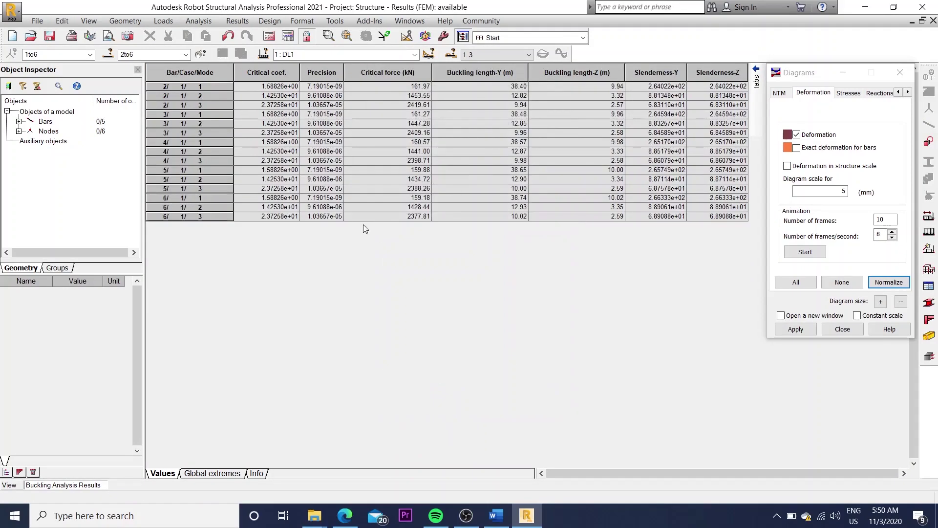
{"action": "left_click", "coordinate": [496, 54]}
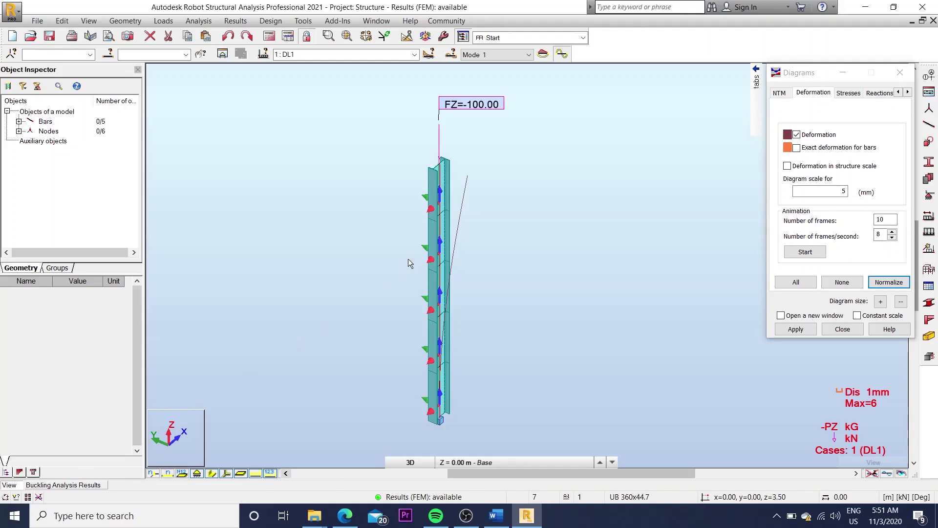
Step: Open the top bar's properties to show IZ 8100000 mm4 and E 200000 MPa
{"action": "left_click", "coordinate": [444, 181]}
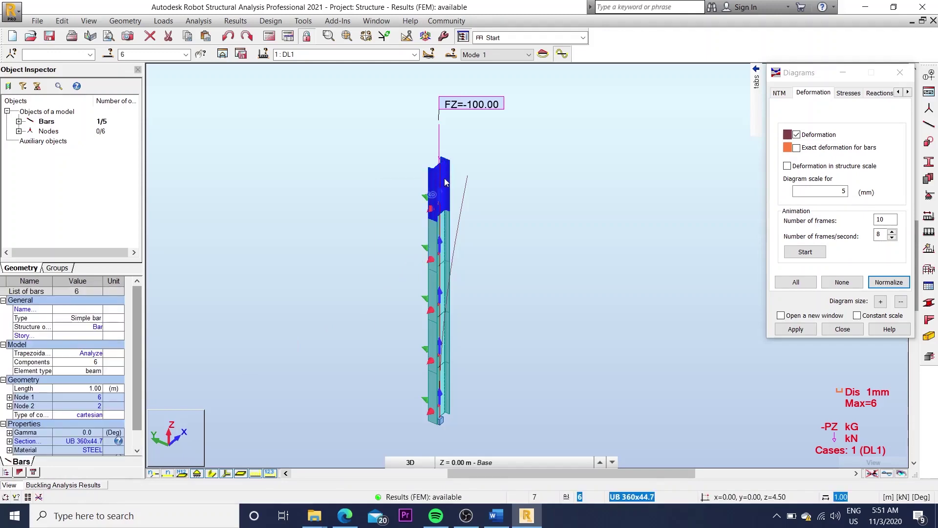
{"action": "right_click", "coordinate": [445, 181]}
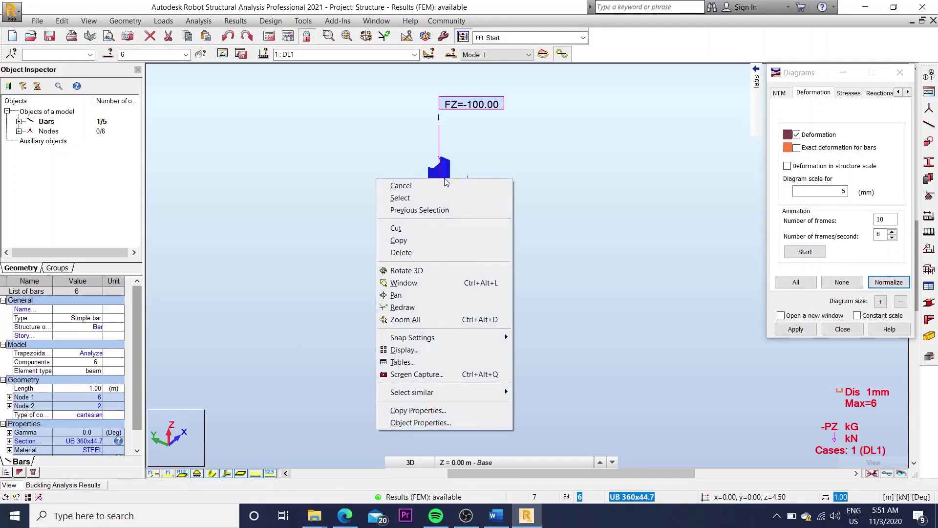
{"action": "left_click", "coordinate": [456, 423]}
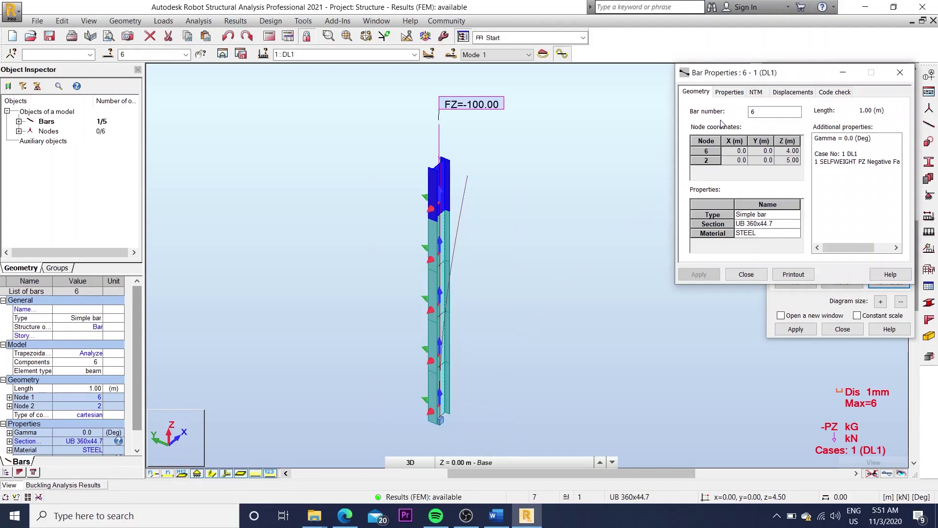
{"action": "left_click", "coordinate": [728, 93]}
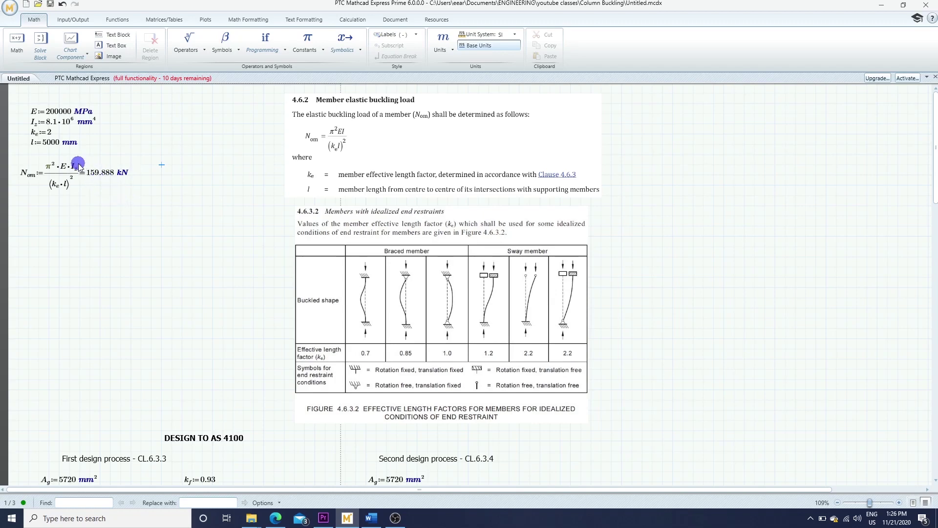
Step: Edit k_e from 2 to 1.99 so N_om recalculates to 161.499 kN
{"action": "left_click", "coordinate": [57, 132]}
{"action": "type", "text": "1.99"}
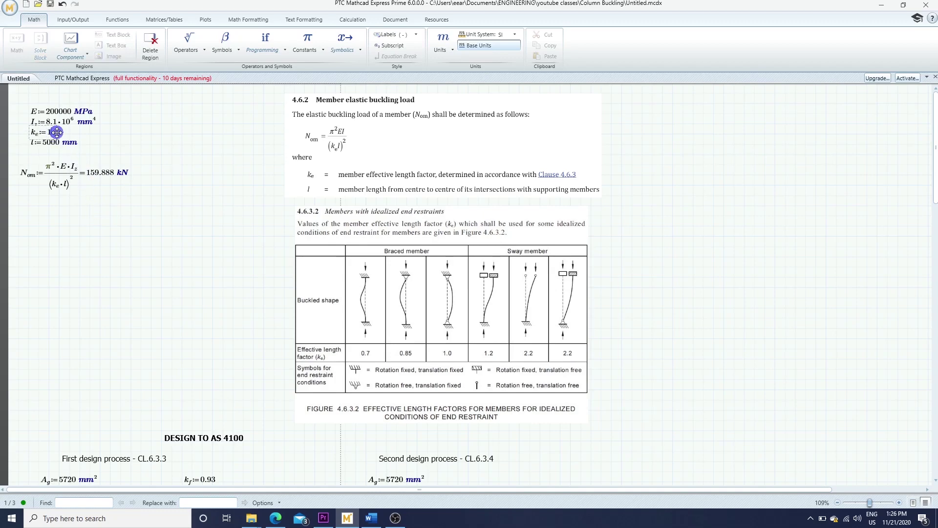
{"action": "left_click", "coordinate": [192, 154]}
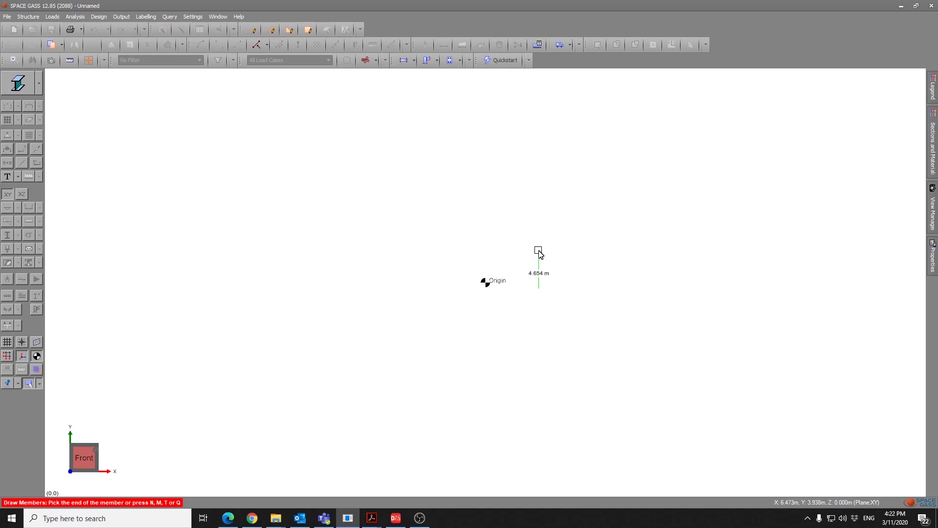
Step: Finish the vertical column member, fit the view, and query its properties
{"action": "left_click", "coordinate": [538, 248]}
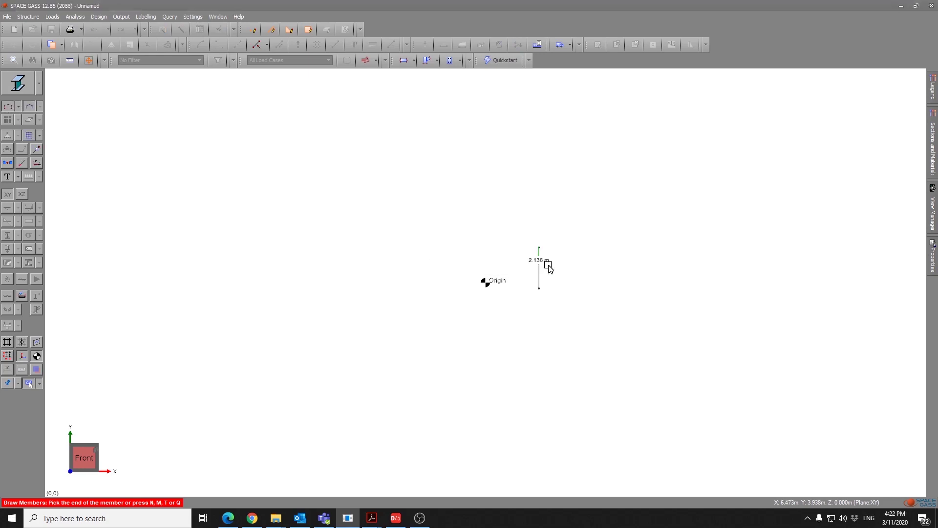
{"action": "left_click", "coordinate": [84, 458]}
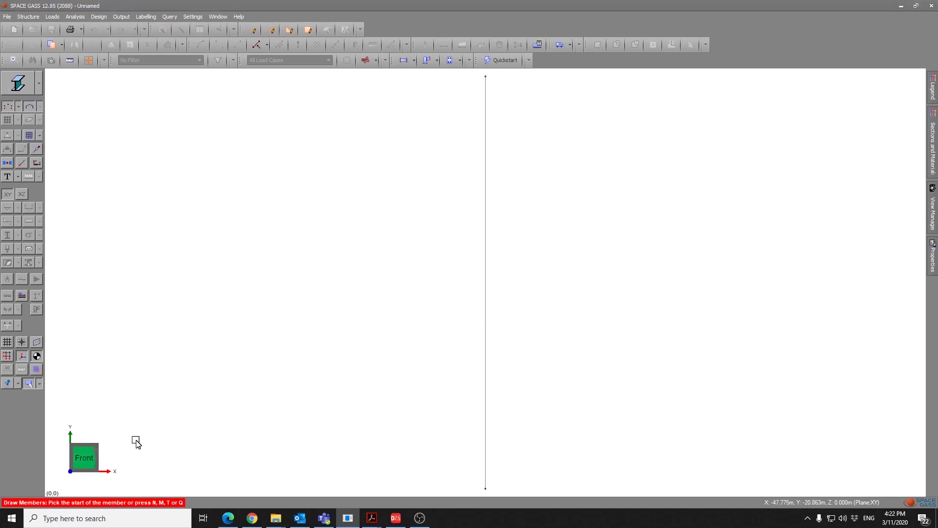
{"action": "key", "text": "Escape"}
{"action": "left_click", "coordinate": [485, 299]}
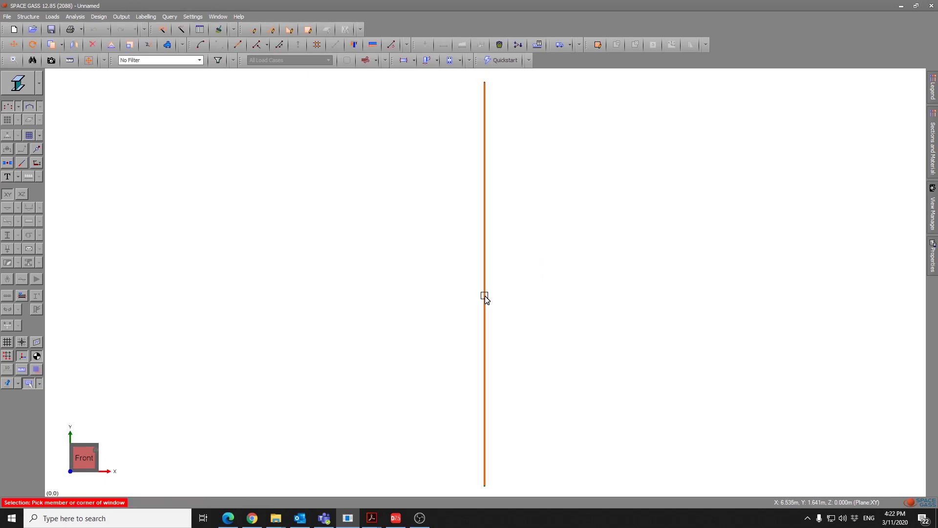
Step: Assign the 360 UB 44.7 section from the Aust300 Universal beams library
{"action": "left_click", "coordinate": [906, 198]}
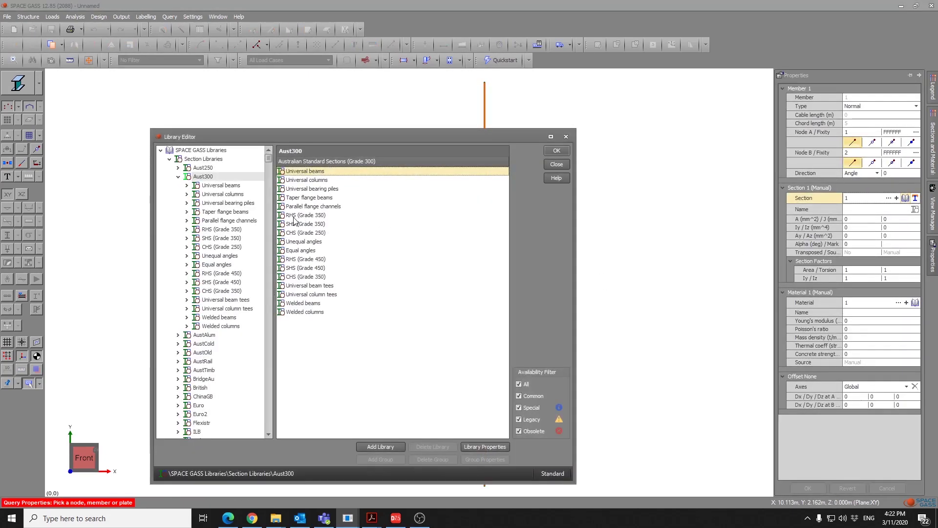
{"action": "left_click", "coordinate": [222, 188]}
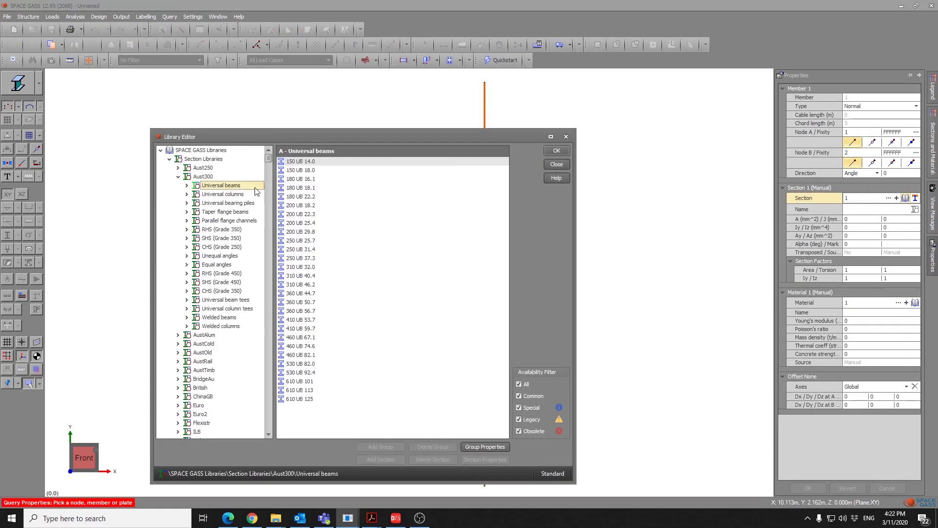
{"action": "left_click", "coordinate": [299, 293]}
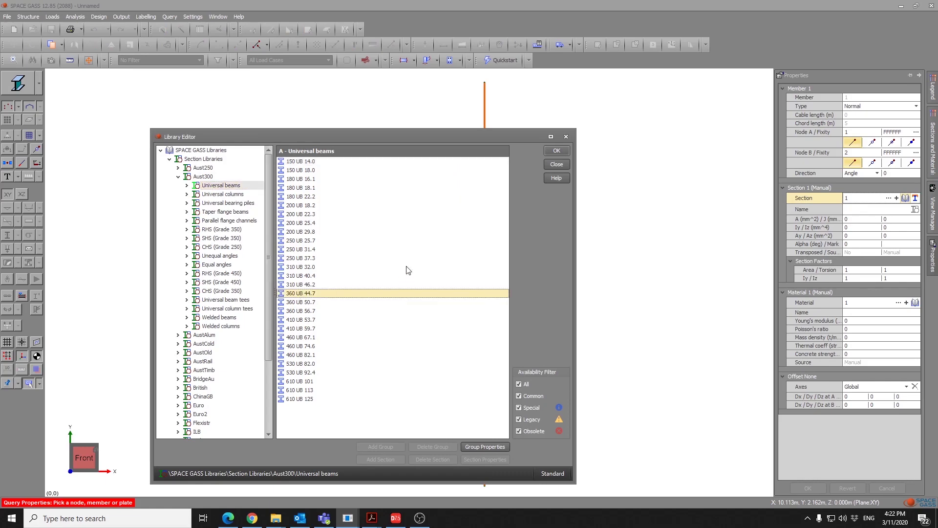
{"action": "left_click", "coordinate": [556, 151]}
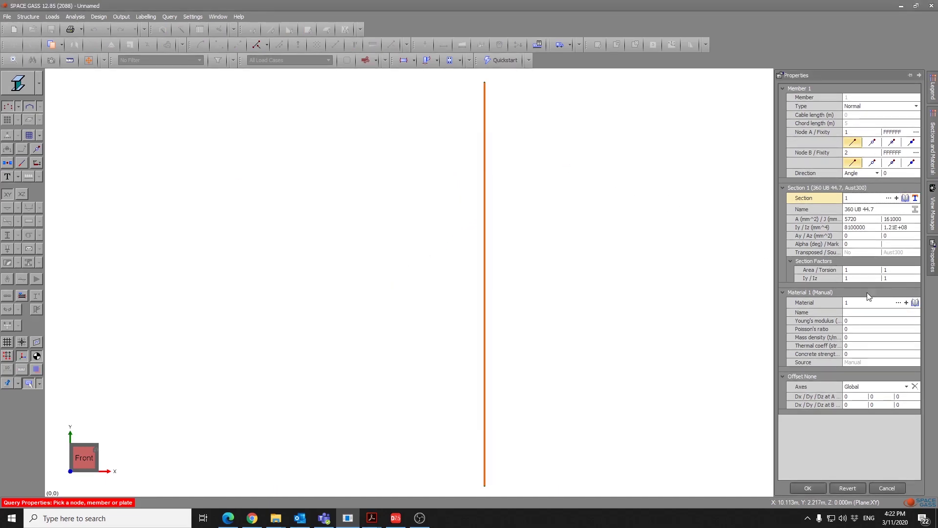
Step: Assign STEEL material from the library and apply the member changes
{"action": "left_click", "coordinate": [915, 303]}
{"action": "left_click", "coordinate": [300, 250]}
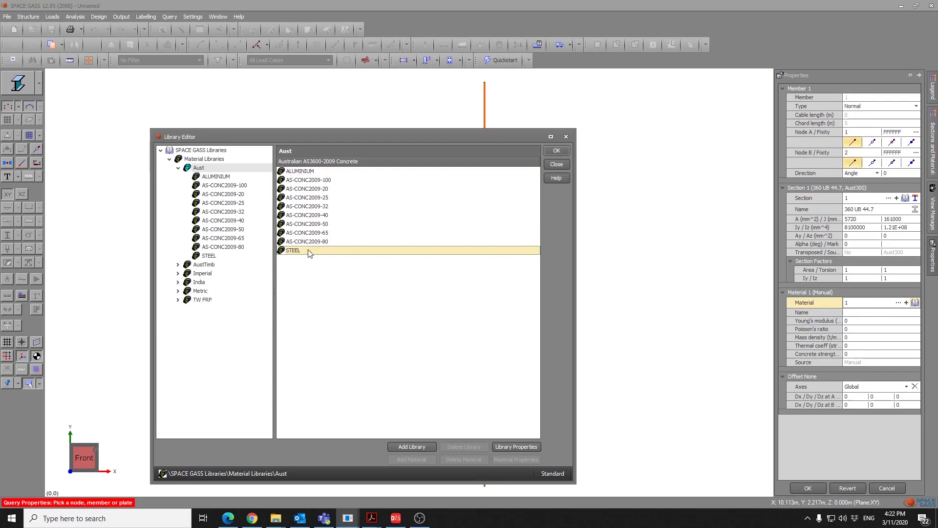
{"action": "left_click", "coordinate": [548, 164]}
{"action": "left_click", "coordinate": [807, 488]}
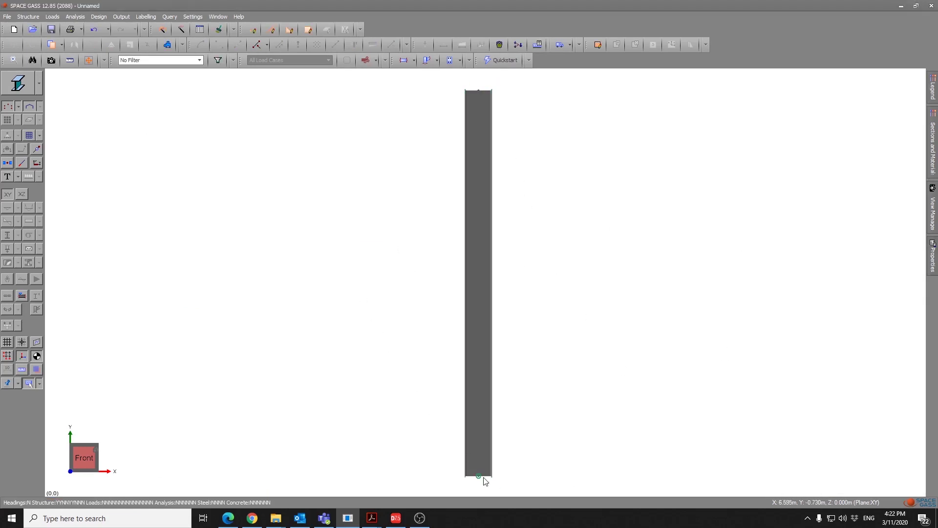
Step: Fully fix the column's base node (FFFFFF restraint)
{"action": "left_click", "coordinate": [479, 476]}
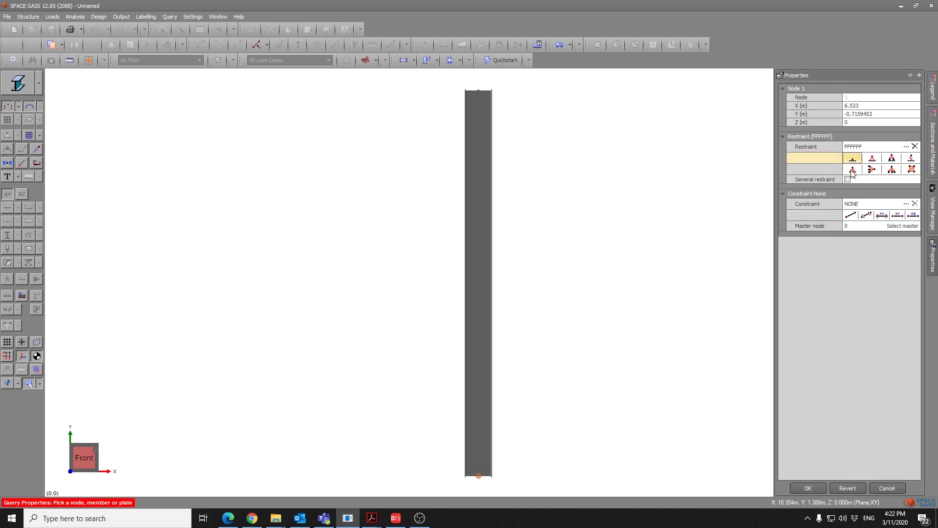
{"action": "left_click", "coordinate": [808, 486]}
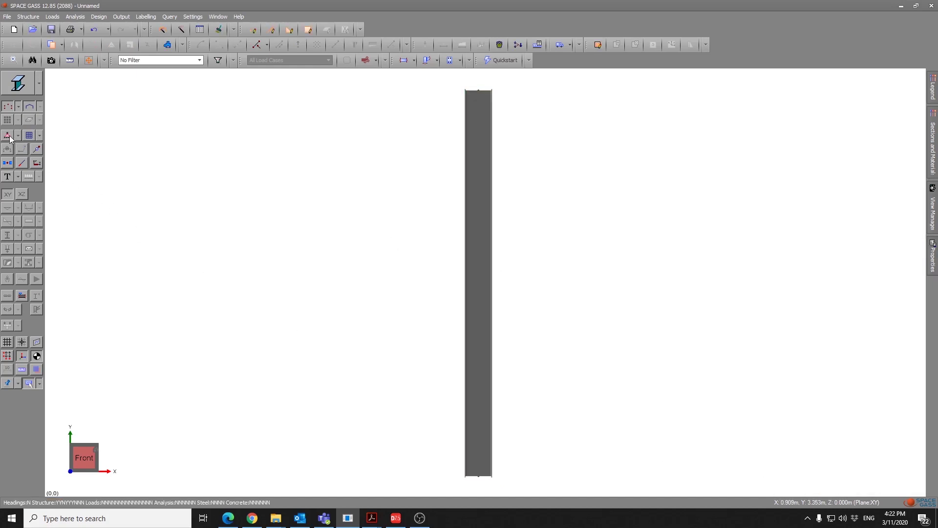
{"action": "scroll", "coordinate": [318, 351], "scroll_direction": "down", "scroll_amount": 1}
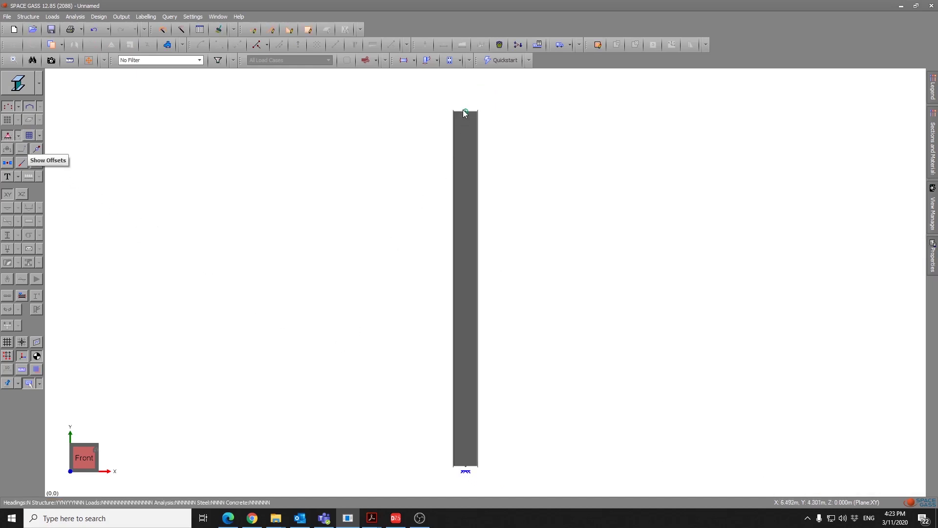
Step: Add a -100 kN vertical node load at the column top in load case 1
{"action": "left_click", "coordinate": [465, 113]}
{"action": "right_click", "coordinate": [531, 105]}
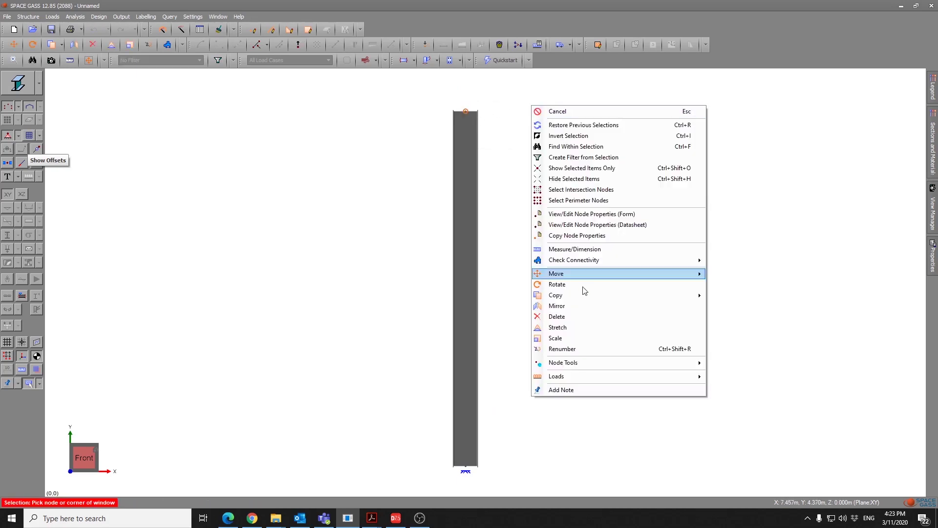
{"action": "mouse_move", "coordinate": [556, 376]}
{"action": "left_click", "coordinate": [713, 376]}
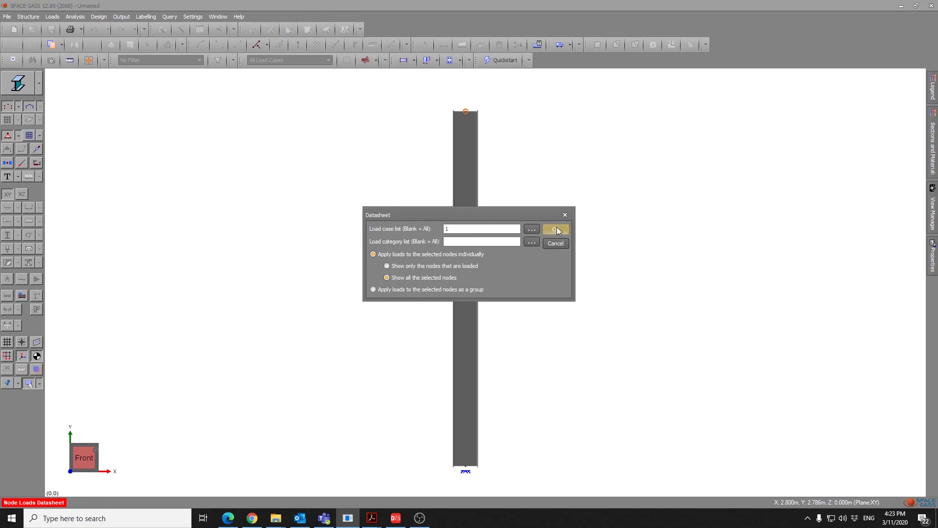
{"action": "left_click", "coordinate": [550, 229]}
{"action": "left_click", "coordinate": [508, 236]}
{"action": "type", "text": "-100"}
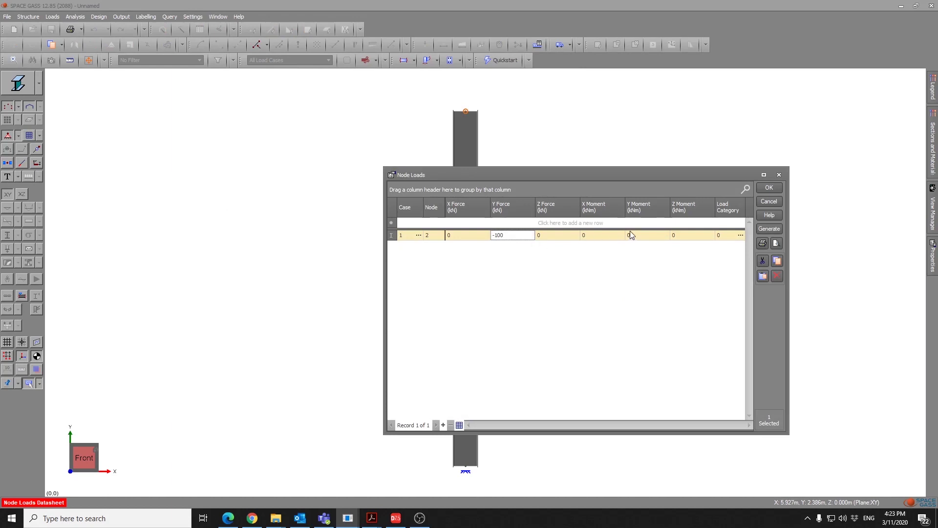
{"action": "left_click", "coordinate": [758, 190]}
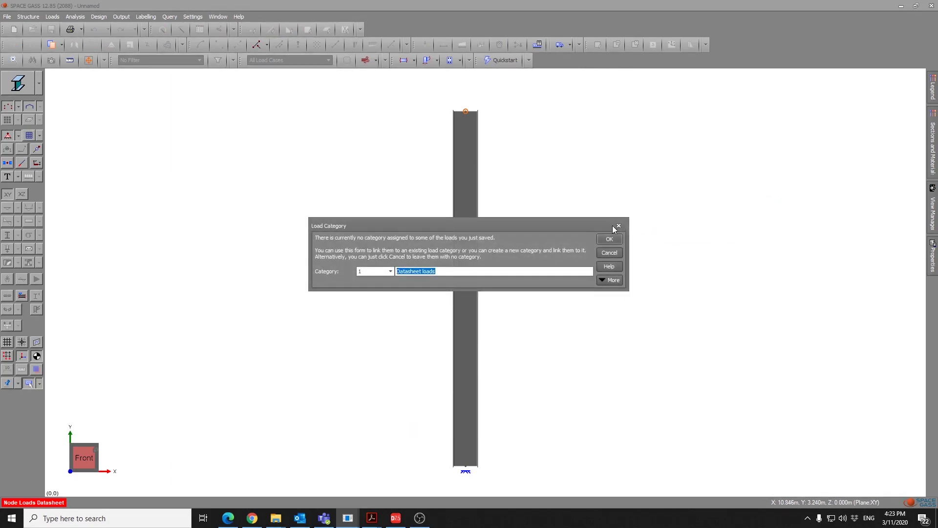
{"action": "left_click", "coordinate": [609, 239]}
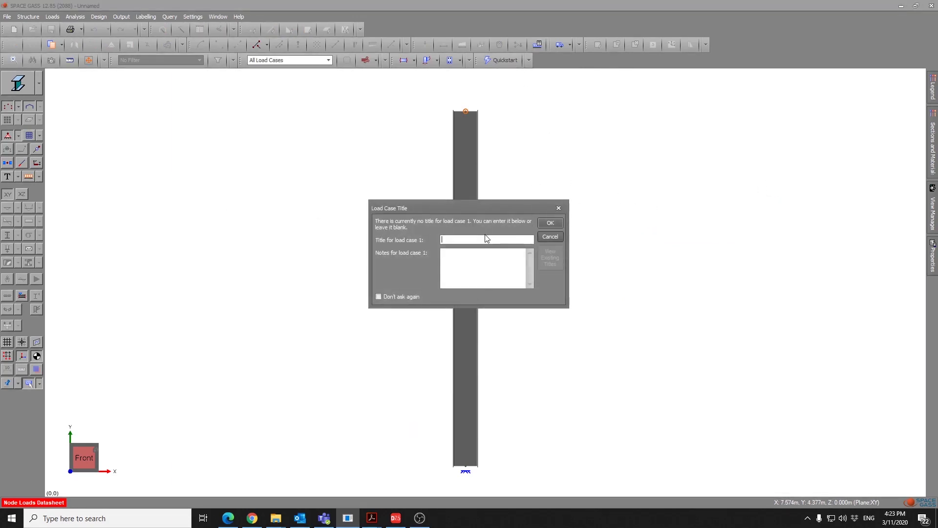
{"action": "type", "text": "1"}
{"action": "left_click", "coordinate": [540, 225]}
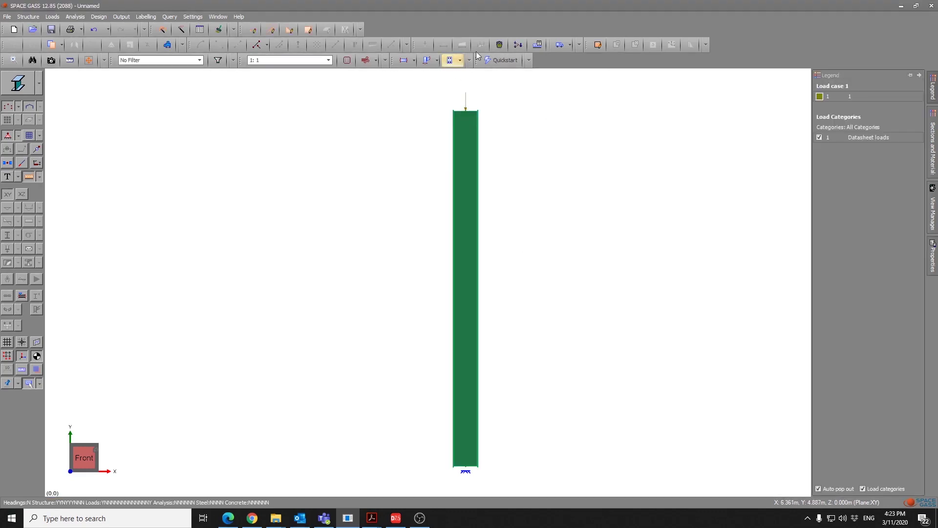
Step: Add self weight to load case 1
{"action": "left_click", "coordinate": [499, 46]}
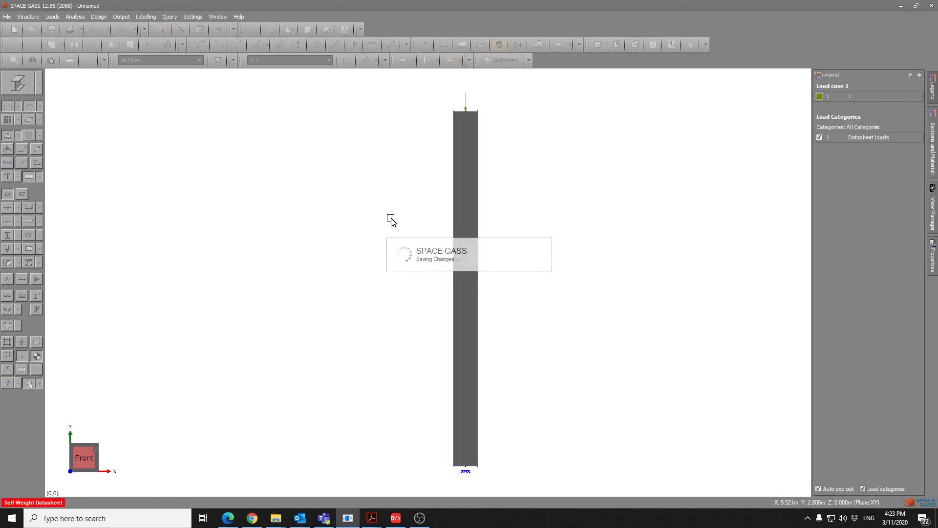
{"action": "left_click", "coordinate": [381, 170]}
{"action": "type", "text": "1"}
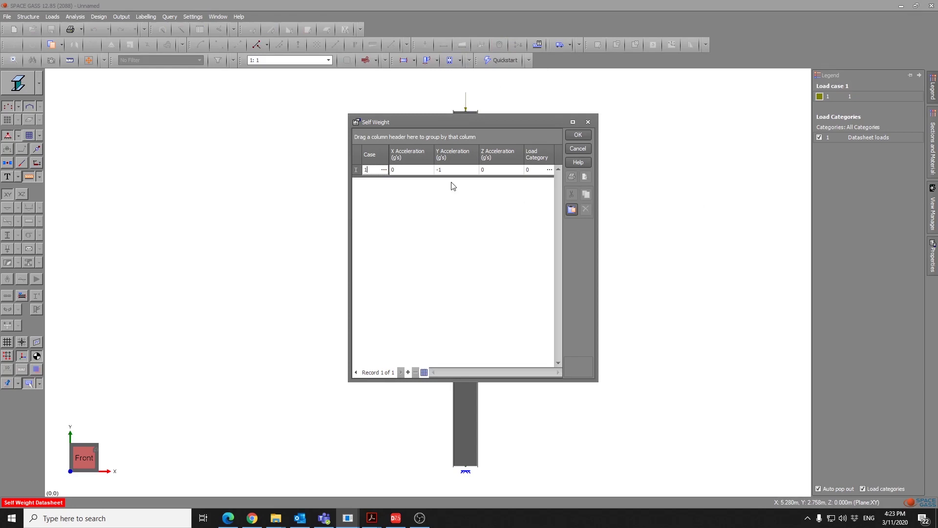
{"action": "left_click", "coordinate": [576, 136]}
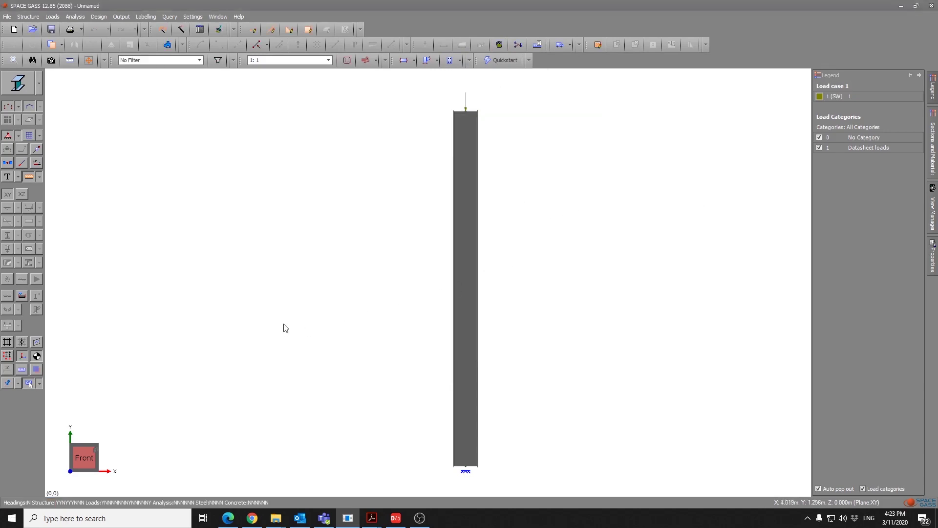
Step: Turn on diagram annotation labels
{"action": "left_click", "coordinate": [18, 176]}
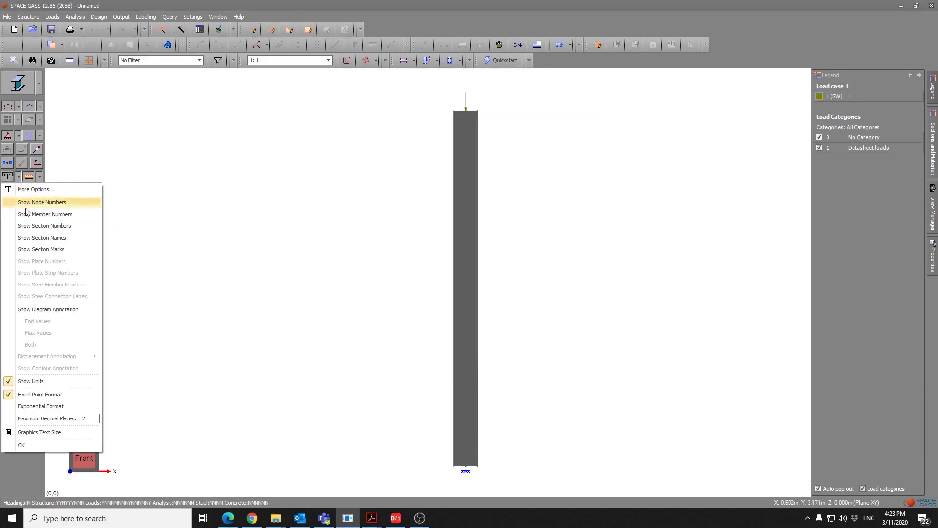
{"action": "left_click", "coordinate": [42, 311]}
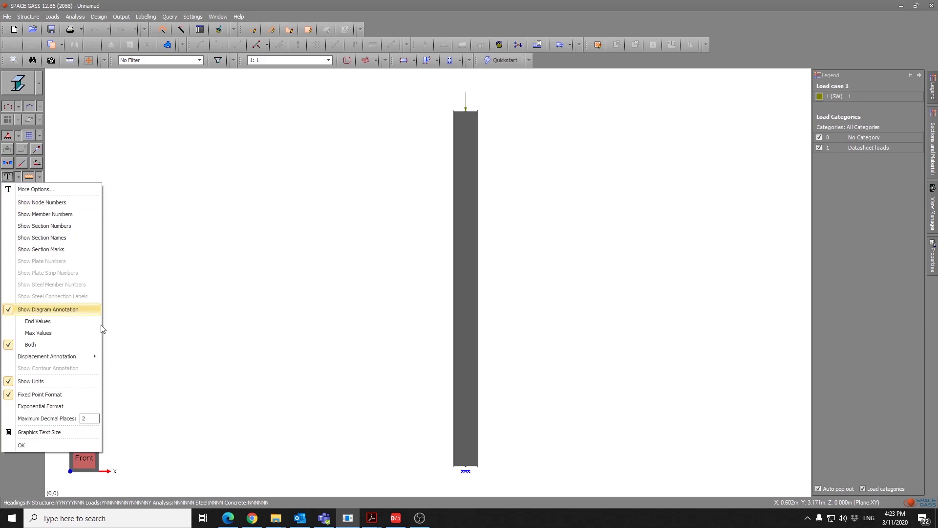
{"action": "left_click", "coordinate": [34, 444]}
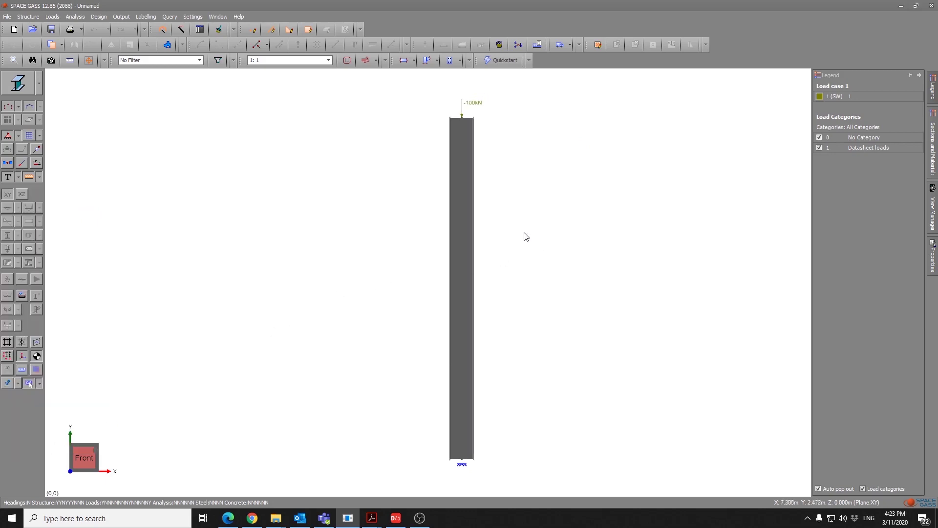
{"action": "left_click", "coordinate": [459, 220]}
Step: Subdivide the column with 5 equally spaced intermediate nodes and orbit to 3D
{"action": "right_click", "coordinate": [487, 232]}
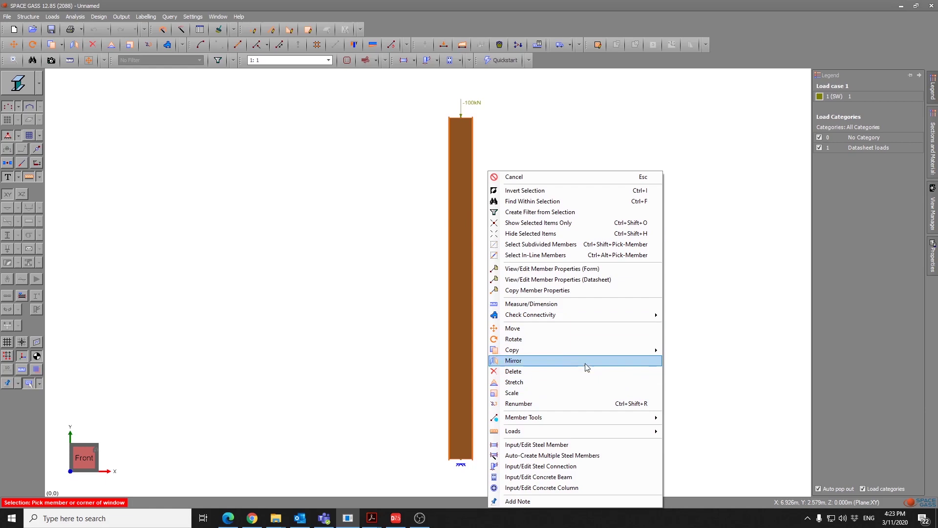
{"action": "mouse_move", "coordinate": [523, 417]}
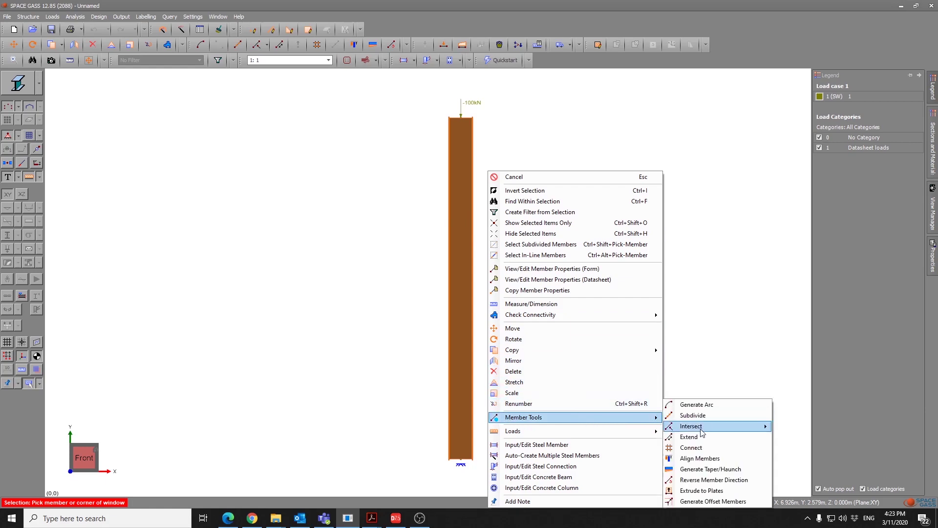
{"action": "left_click", "coordinate": [707, 416]}
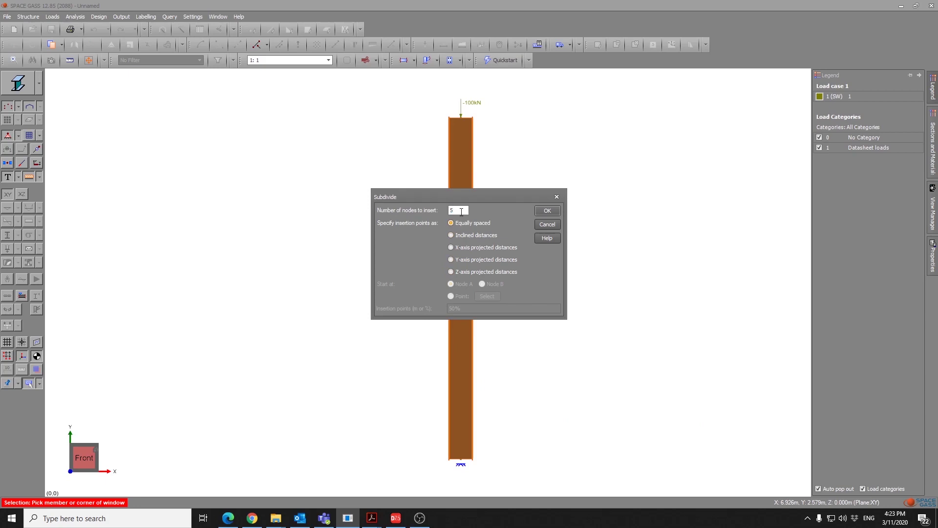
{"action": "left_click", "coordinate": [541, 210]}
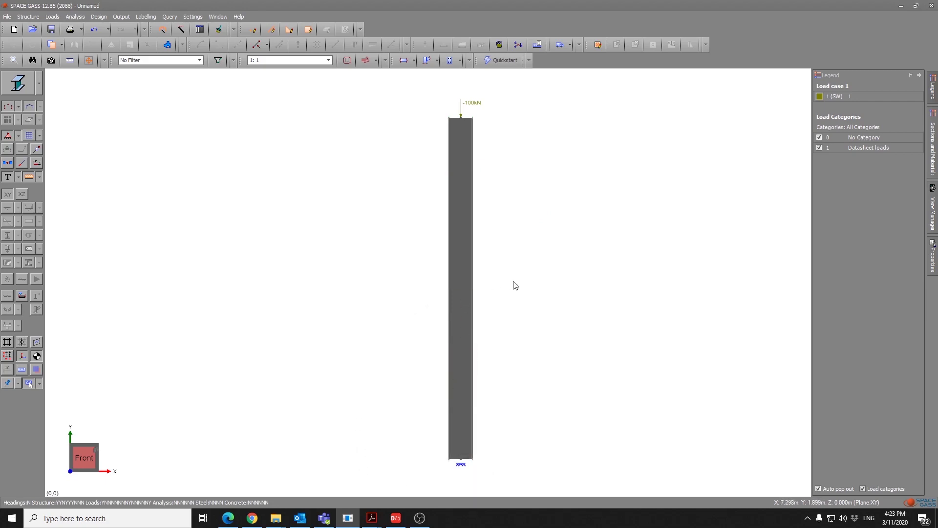
{"action": "middle_click_drag", "start_coordinate": [512, 283], "coordinate": [444, 289]}
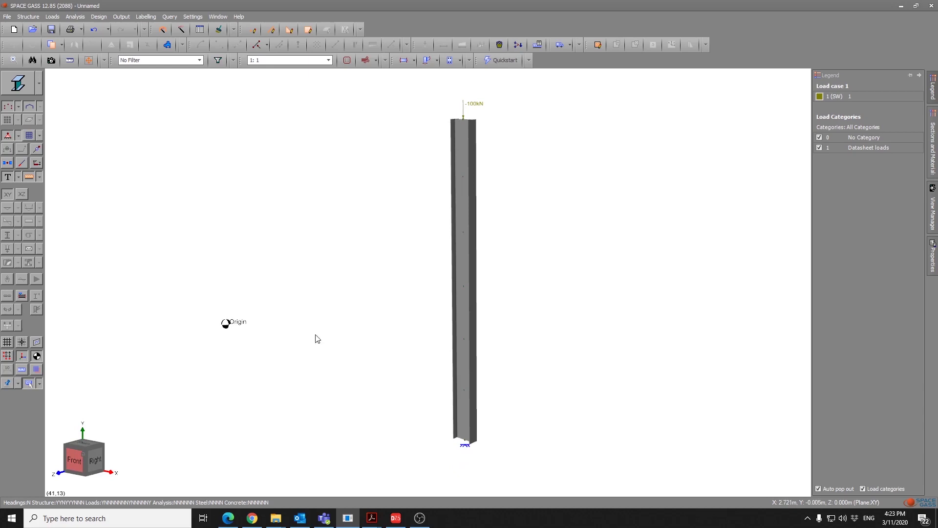
Step: Run the non-linear static analysis of the loaded column and dismiss the completion message
{"action": "left_click", "coordinate": [76, 17]}
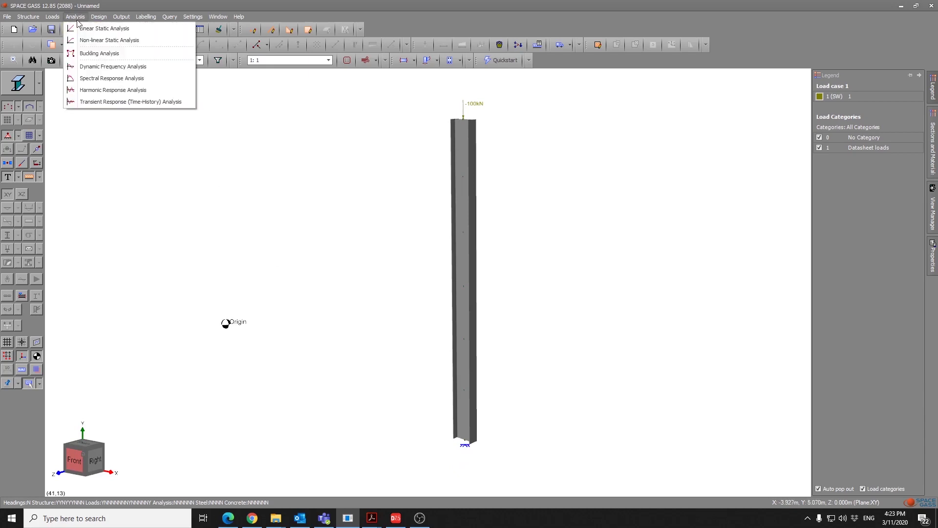
{"action": "left_click", "coordinate": [85, 40]}
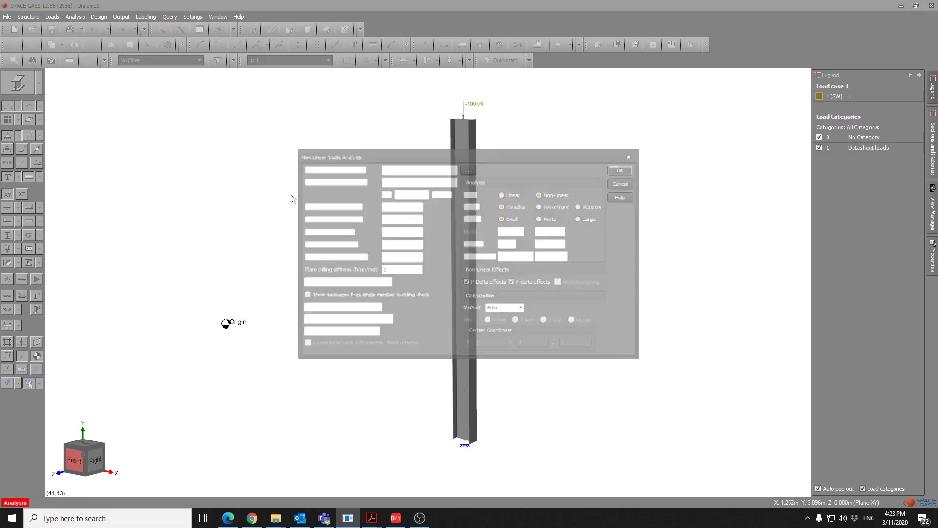
{"action": "left_click", "coordinate": [629, 169]}
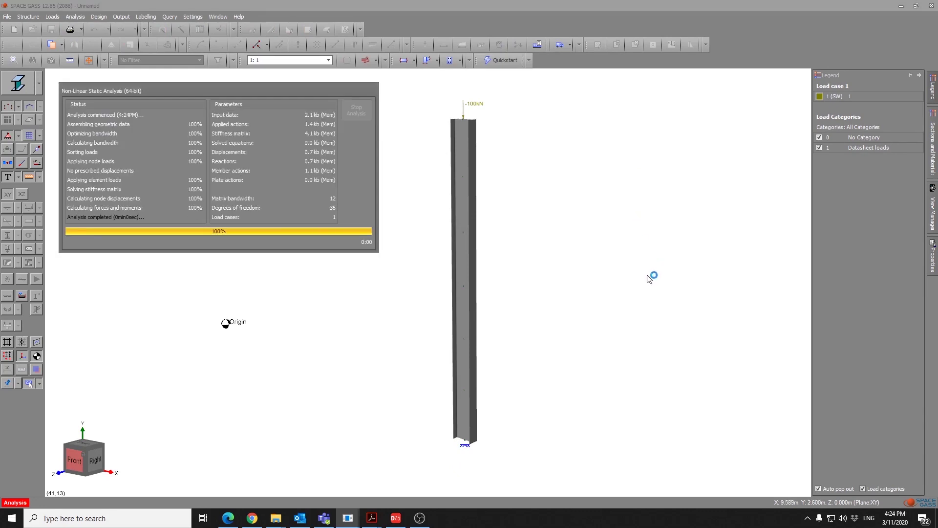
{"action": "left_click", "coordinate": [572, 321]}
Step: Toggle the displacement labels, then bring up Buckling Analysis settings: 3 modes, Wavefront solver, linear axial
{"action": "left_click", "coordinate": [8, 210]}
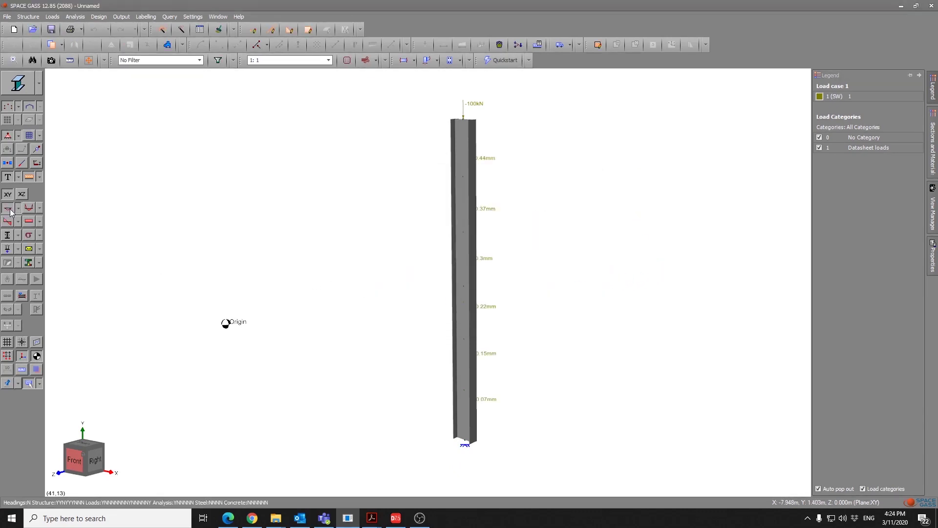
{"action": "left_click", "coordinate": [10, 210]}
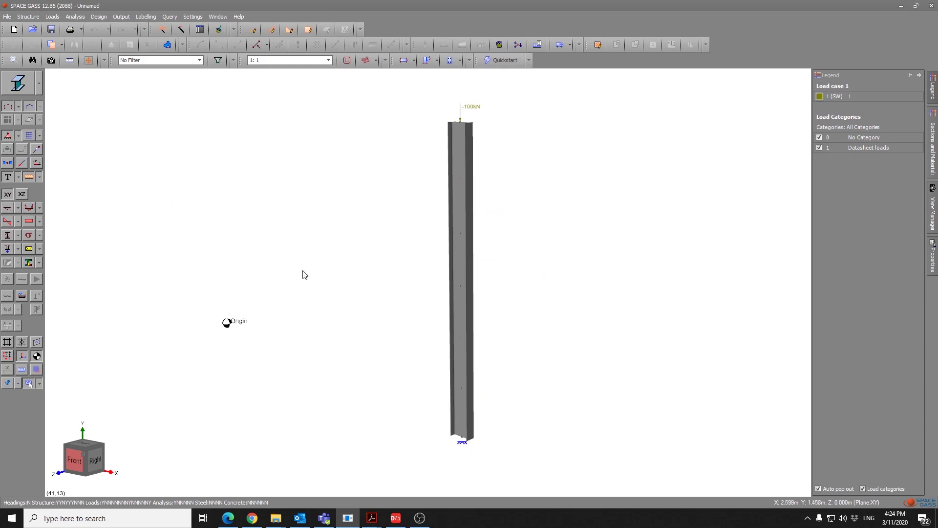
{"action": "left_click", "coordinate": [75, 16]}
{"action": "left_click", "coordinate": [82, 53]}
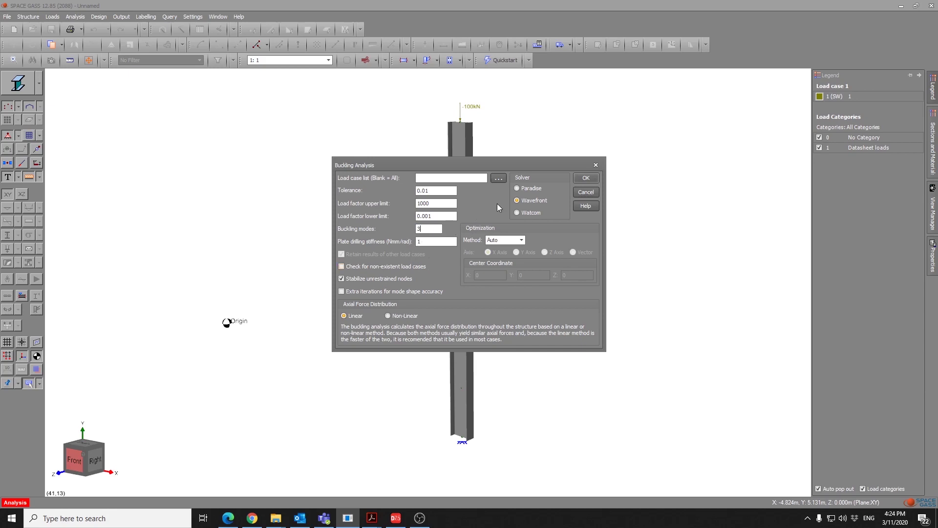
Step: Run the 3-mode buckling analysis, getting a lowest buckling load factor of 1.582
{"action": "left_click", "coordinate": [586, 179]}
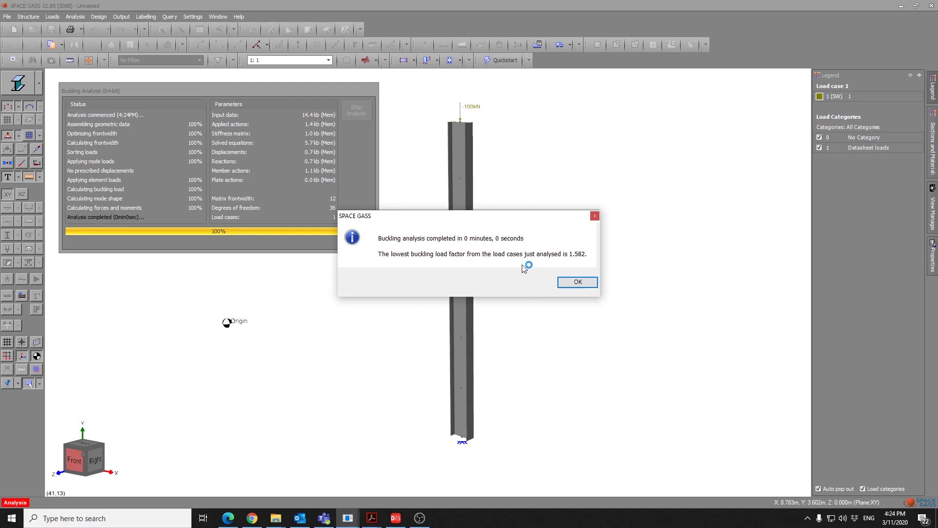
{"action": "left_click", "coordinate": [578, 283]}
{"action": "middle_click_drag", "start_coordinate": [342, 314], "coordinate": [372, 304]}
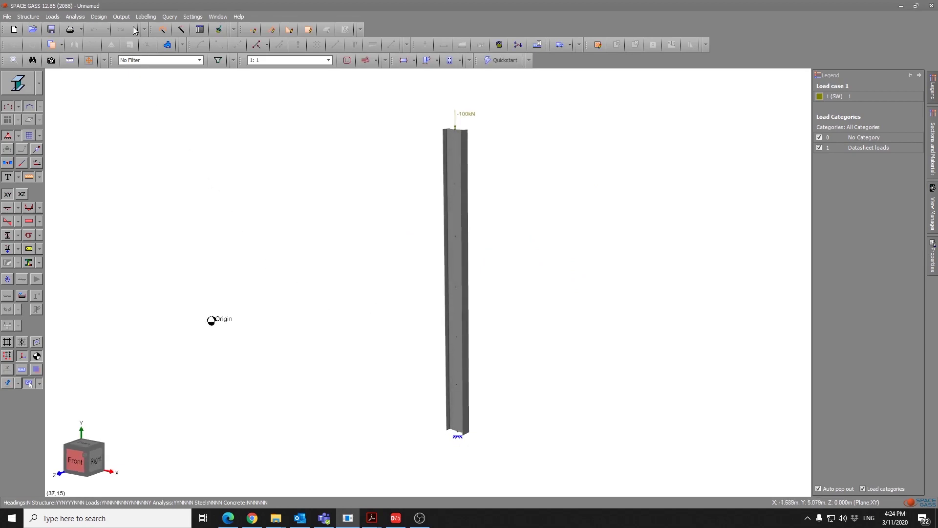
Step: Generate a text report excluding Bill of Materials, Member Forces and Moments, and Reactions
{"action": "left_click", "coordinate": [123, 19]}
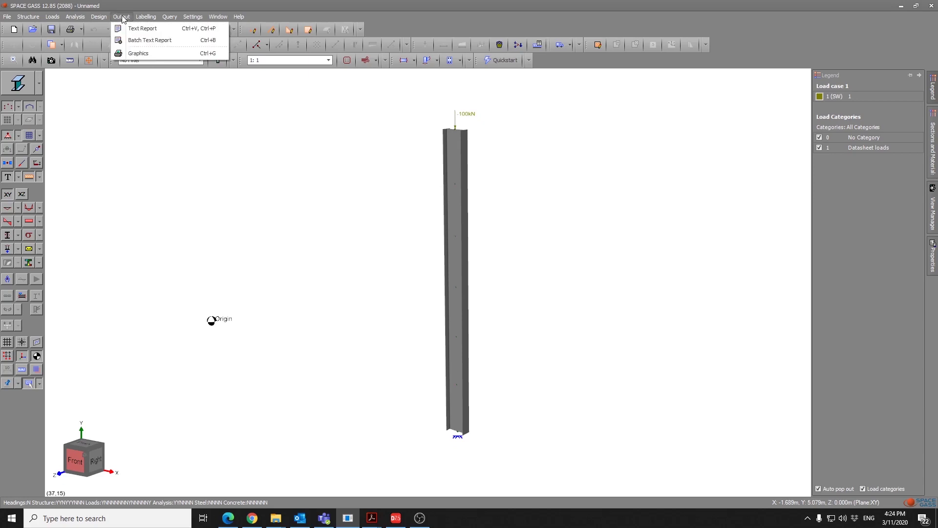
{"action": "left_click", "coordinate": [130, 28]}
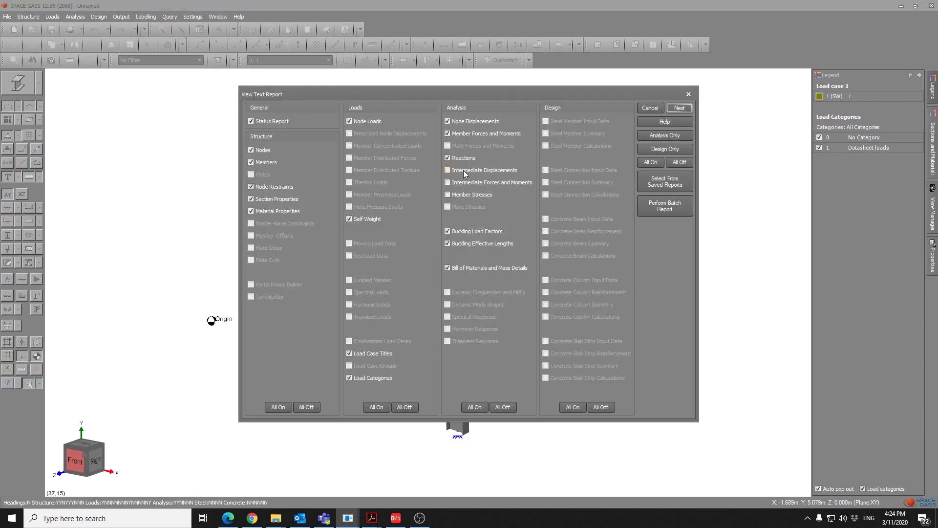
{"action": "left_click", "coordinate": [447, 266]}
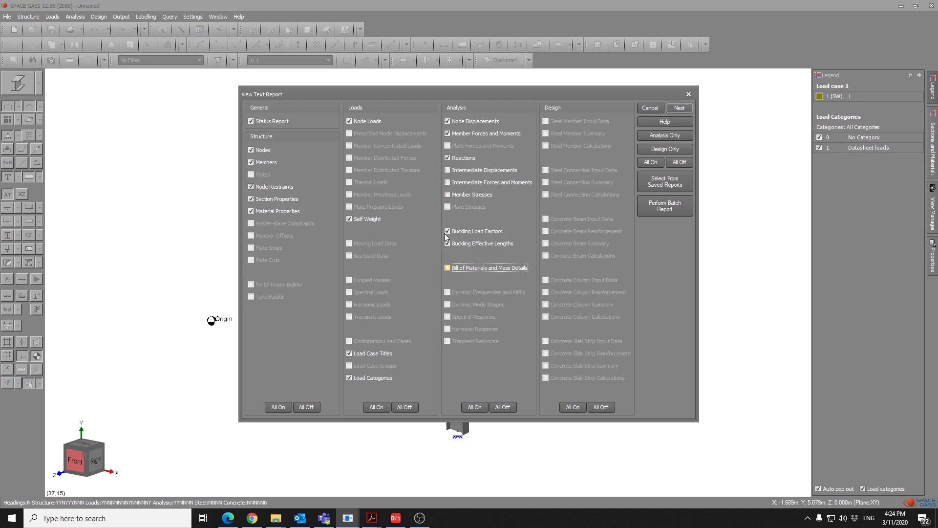
{"action": "left_click", "coordinate": [447, 133]}
{"action": "left_click", "coordinate": [447, 122]}
{"action": "left_click", "coordinate": [447, 158]}
{"action": "left_click", "coordinate": [677, 108]}
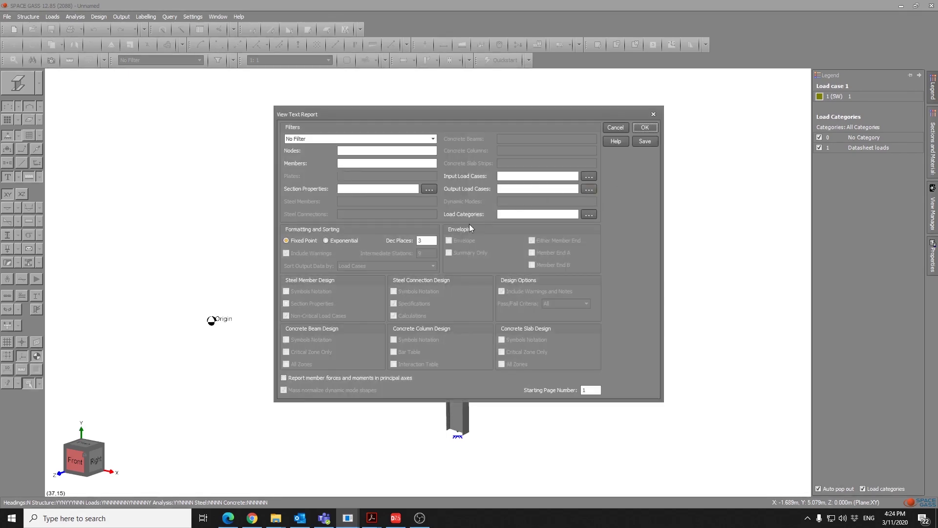
{"action": "left_click", "coordinate": [643, 128]}
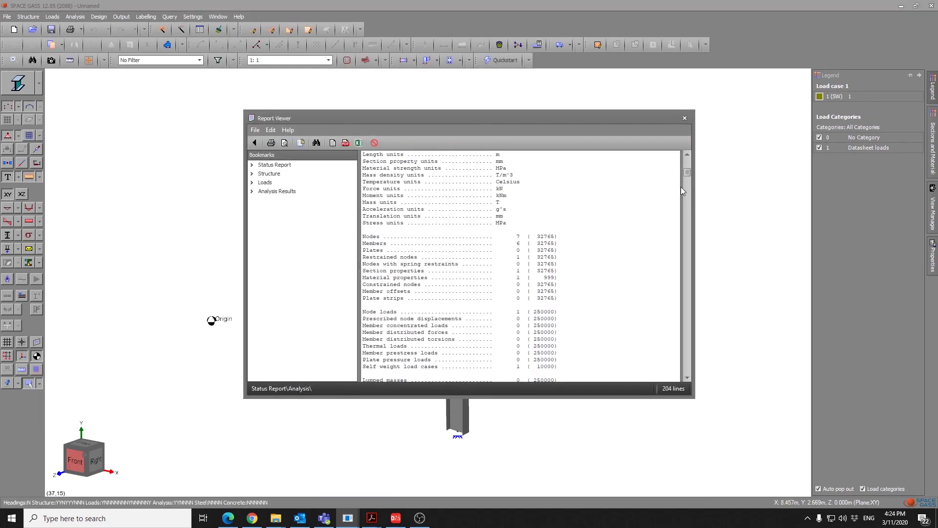
Step: Scroll the report to the buckling load factors (mode 1: 1.582) and mode 1 effective lengths
{"action": "left_click_drag", "start_coordinate": [686, 171], "coordinate": [642, 329]}
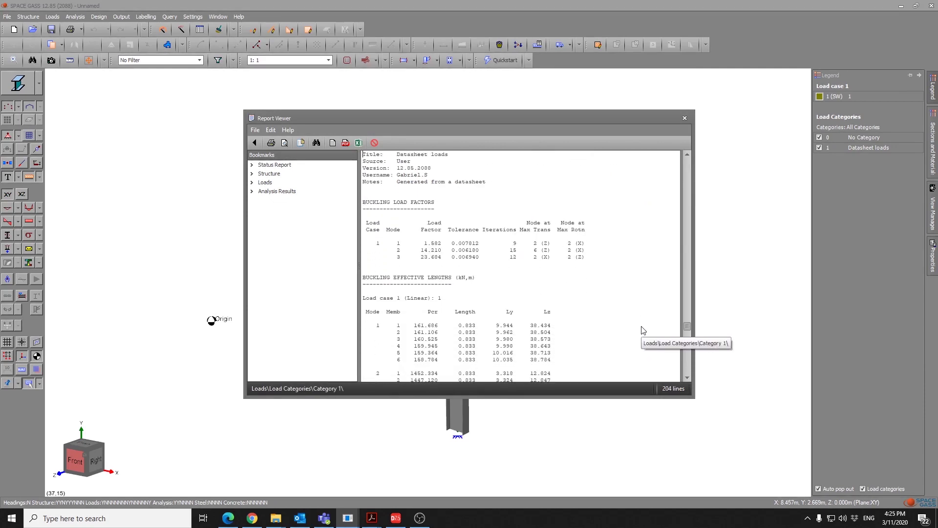
{"action": "scroll", "coordinate": [445, 237], "scroll_direction": "down", "scroll_amount": 5}
{"action": "left_click_drag", "start_coordinate": [410, 209], "coordinate": [492, 241]}
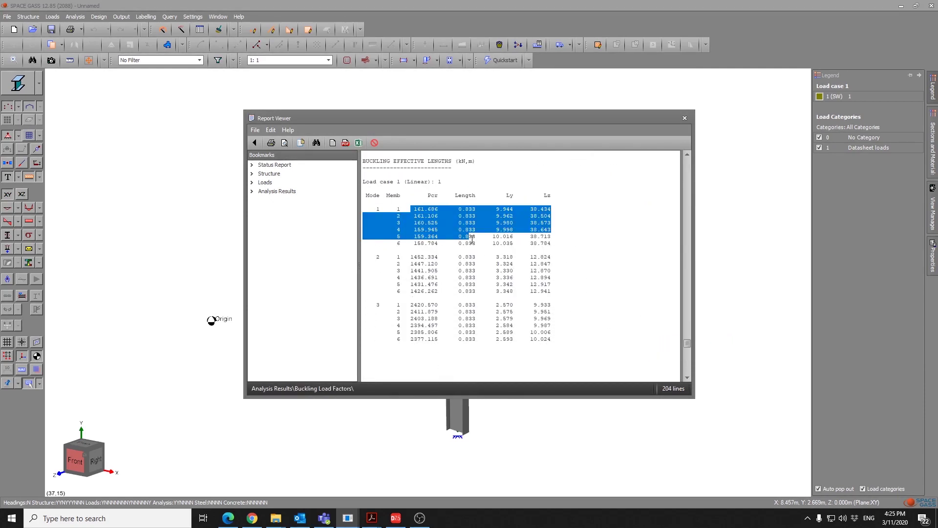
{"action": "left_click", "coordinate": [587, 245]}
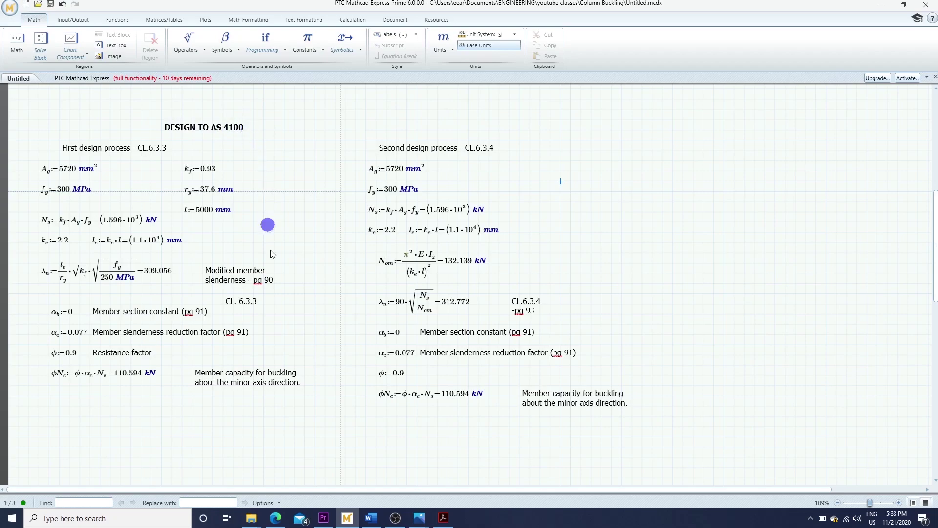
Step: Review AS 4100 Table 6.3.3(C) and clause 6.3.4, scrolling from page 93 back to page 90
{"action": "left_click", "coordinate": [449, 520]}
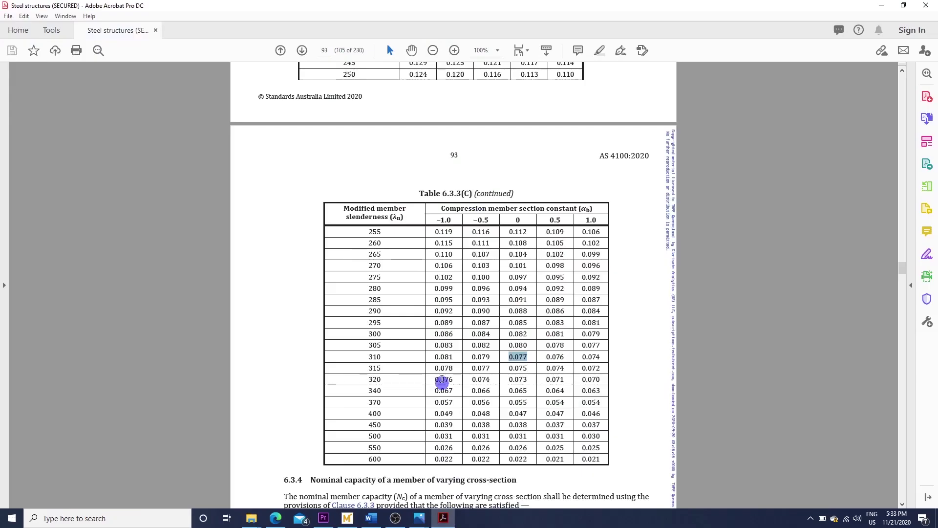
{"action": "scroll", "coordinate": [413, 269], "scroll_direction": "down", "scroll_amount": 4}
{"action": "scroll", "coordinate": [388, 262], "scroll_direction": "down", "scroll_amount": 6}
{"action": "scroll", "coordinate": [364, 258], "scroll_direction": "down", "scroll_amount": 2}
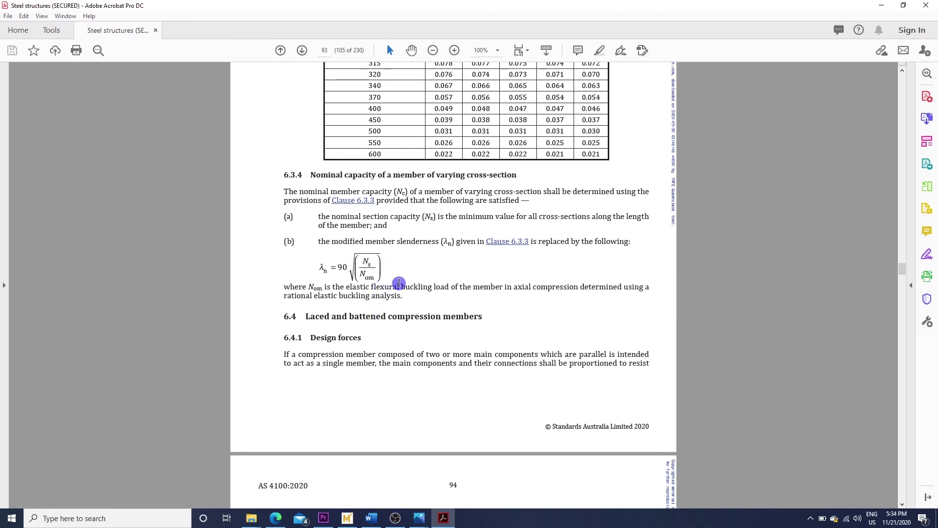
{"action": "scroll", "coordinate": [400, 284], "scroll_direction": "up", "scroll_amount": 1}
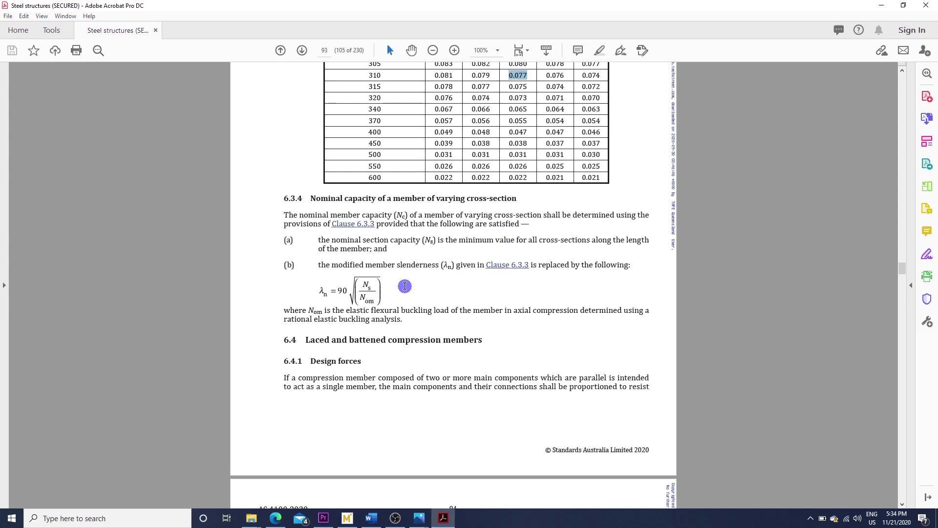
{"action": "scroll", "coordinate": [406, 290], "scroll_direction": "up", "scroll_amount": 2}
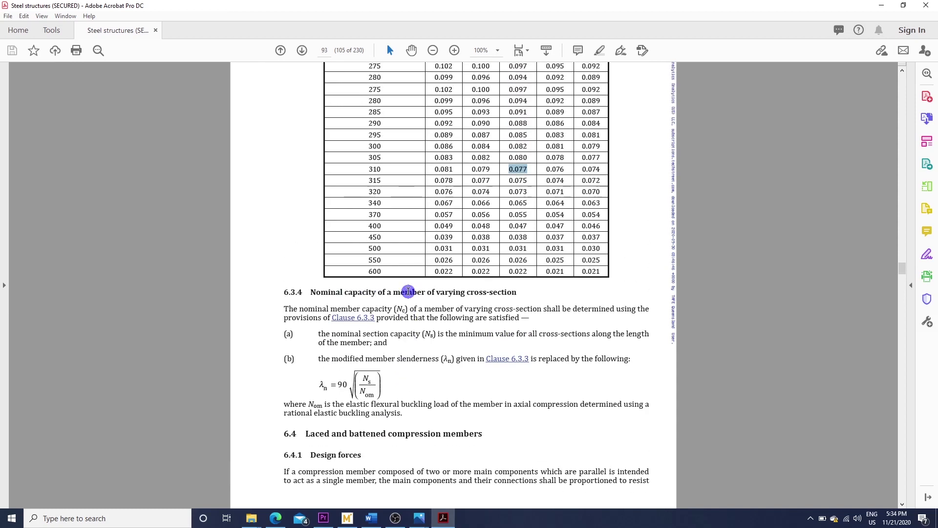
{"action": "scroll", "coordinate": [409, 293], "scroll_direction": "up", "scroll_amount": 1}
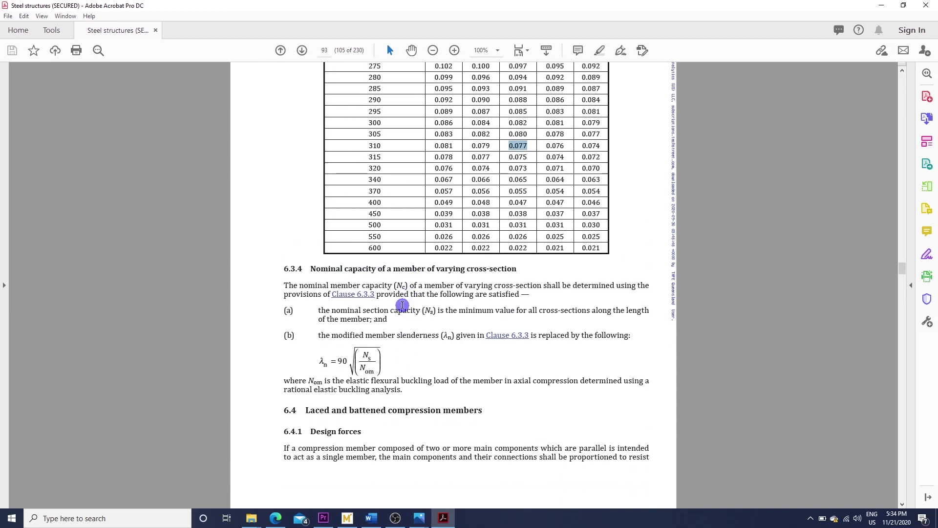
{"action": "scroll", "coordinate": [403, 302], "scroll_direction": "up", "scroll_amount": 2}
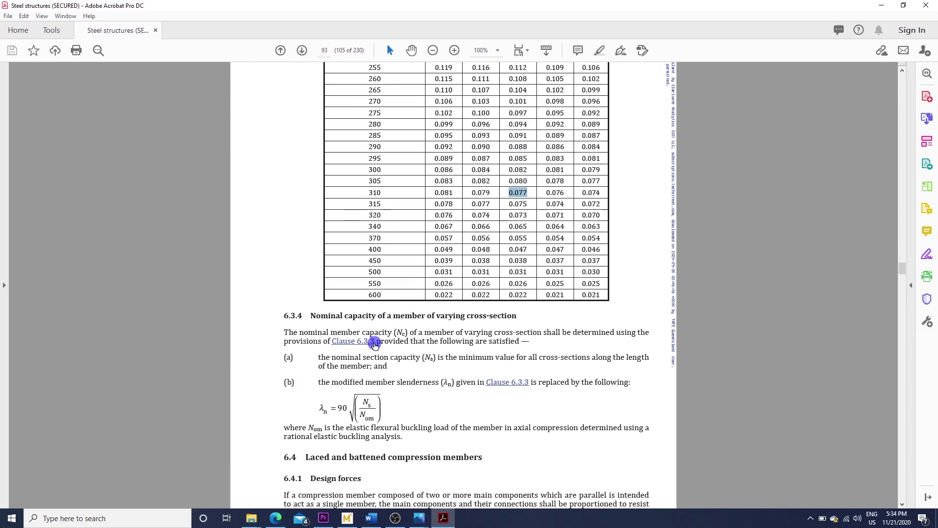
{"action": "scroll", "coordinate": [364, 349], "scroll_direction": "up", "scroll_amount": 2}
{"action": "scroll", "coordinate": [318, 361], "scroll_direction": "up", "scroll_amount": 3}
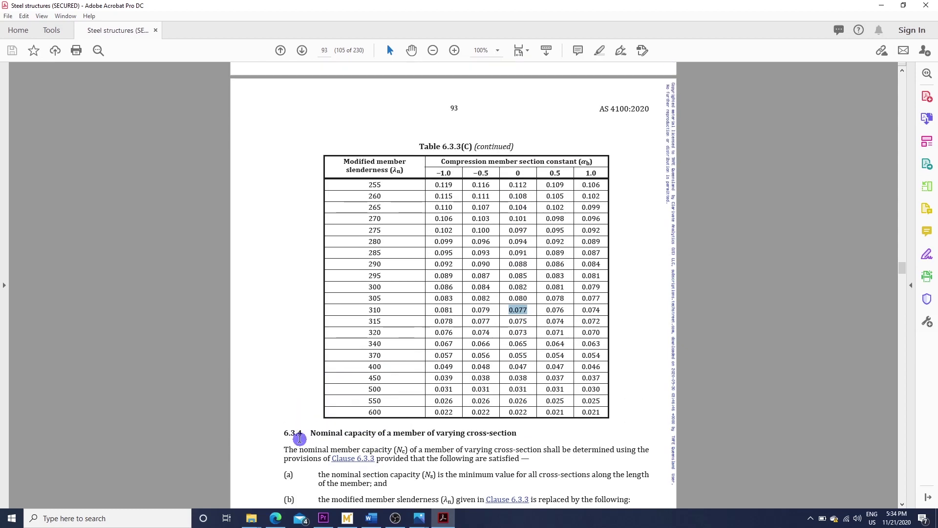
{"action": "scroll", "coordinate": [300, 438], "scroll_direction": "up", "scroll_amount": 5}
{"action": "scroll", "coordinate": [293, 435], "scroll_direction": "up", "scroll_amount": 9}
{"action": "scroll", "coordinate": [348, 446], "scroll_direction": "up", "scroll_amount": 7}
{"action": "scroll", "coordinate": [345, 325], "scroll_direction": "up", "scroll_amount": 7}
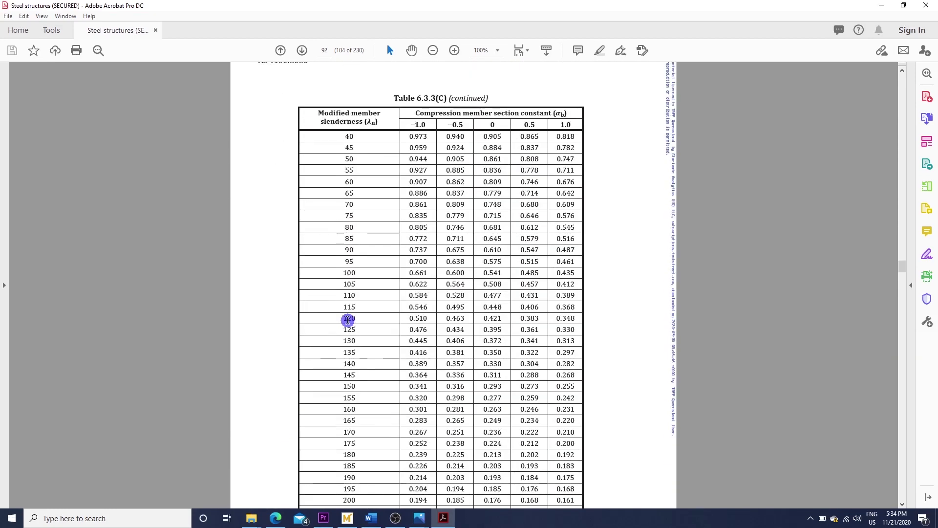
{"action": "scroll", "coordinate": [348, 320], "scroll_direction": "up", "scroll_amount": 7}
{"action": "scroll", "coordinate": [348, 320], "scroll_direction": "up", "scroll_amount": 7}
{"action": "scroll", "coordinate": [348, 320], "scroll_direction": "up", "scroll_amount": 7}
{"action": "scroll", "coordinate": [348, 321], "scroll_direction": "up", "scroll_amount": 9}
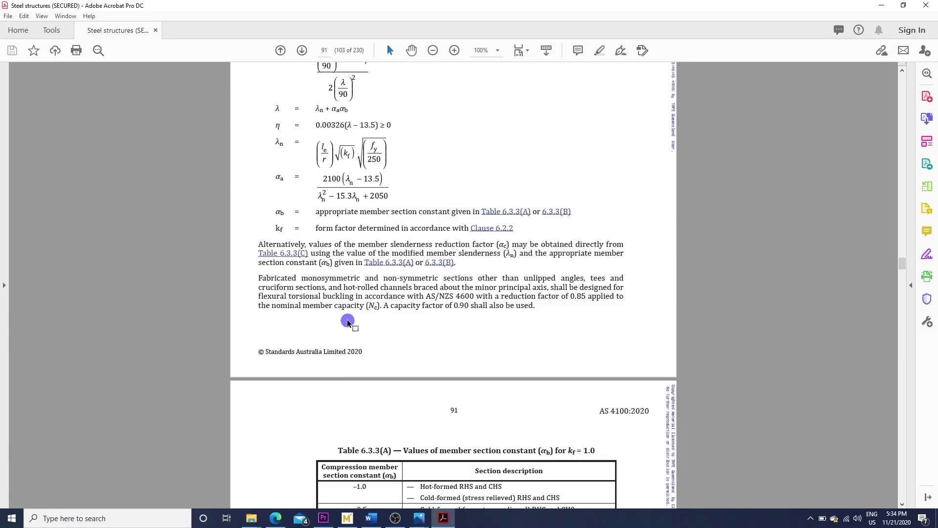
{"action": "scroll", "coordinate": [348, 321], "scroll_direction": "up", "scroll_amount": 7}
{"action": "scroll", "coordinate": [346, 311], "scroll_direction": "up", "scroll_amount": 4}
{"action": "scroll", "coordinate": [301, 179], "scroll_direction": "up", "scroll_amount": 2}
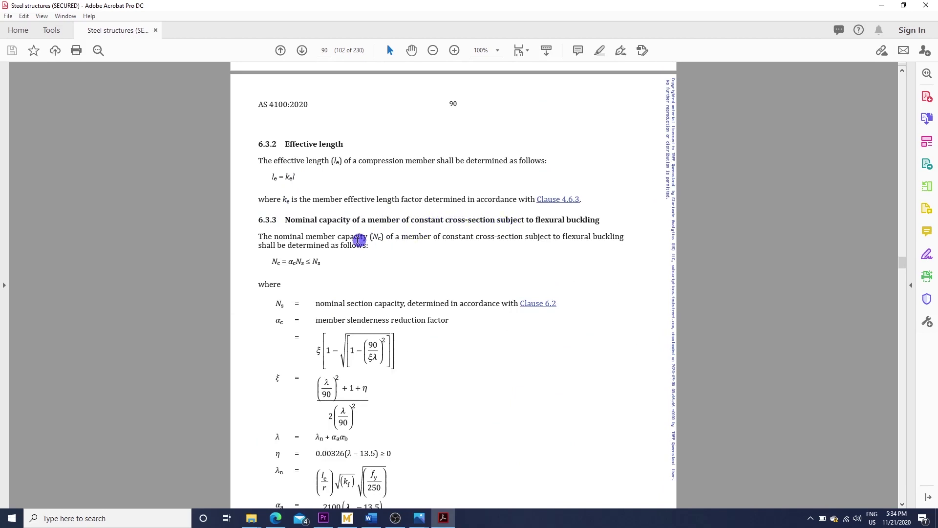
{"action": "scroll", "coordinate": [342, 249], "scroll_direction": "down", "scroll_amount": 1}
{"action": "scroll", "coordinate": [323, 293], "scroll_direction": "down", "scroll_amount": 2}
Step: Switch back to the Mathcad Design to AS 4100 worksheet
{"action": "left_click", "coordinate": [347, 518]}
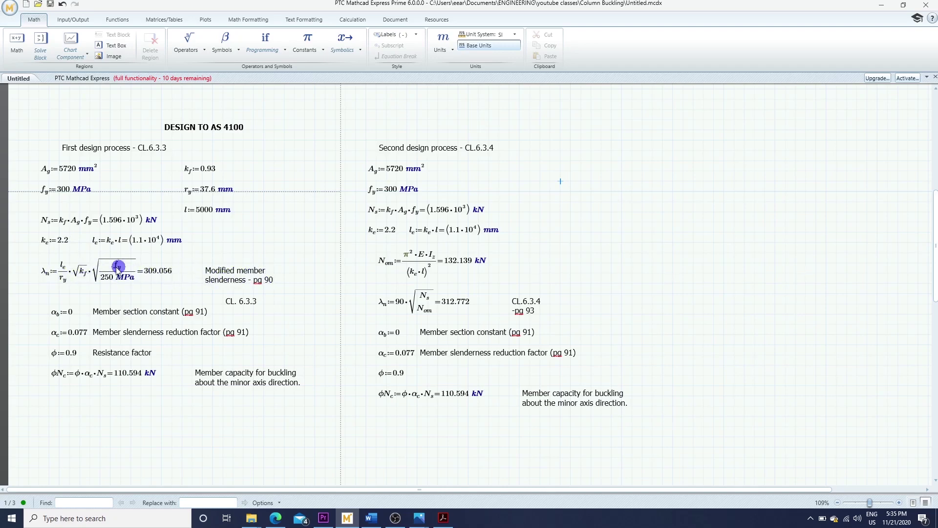
{"action": "left_click", "coordinate": [443, 517]}
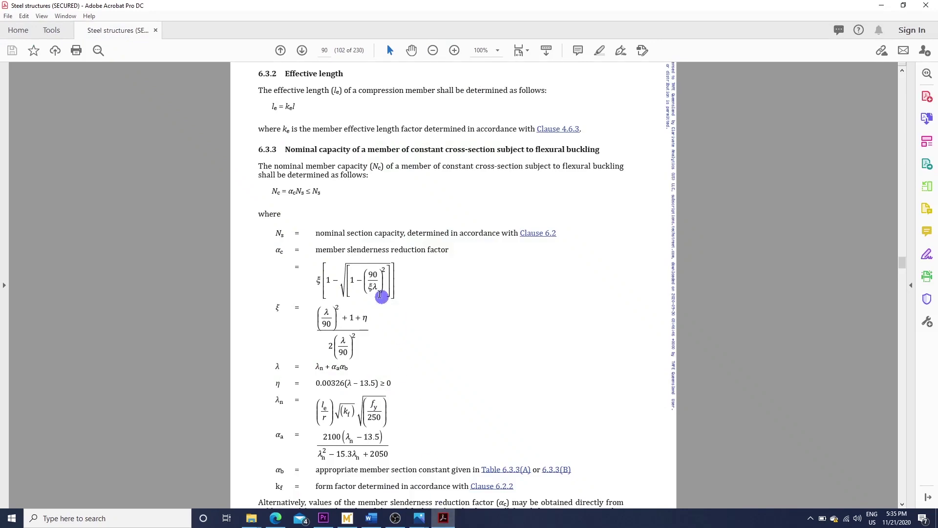
{"action": "scroll", "coordinate": [379, 294], "scroll_direction": "up", "scroll_amount": 7}
{"action": "scroll", "coordinate": [379, 294], "scroll_direction": "down", "scroll_amount": 3}
{"action": "scroll", "coordinate": [377, 237], "scroll_direction": "down", "scroll_amount": 4}
{"action": "scroll", "coordinate": [435, 245], "scroll_direction": "down", "scroll_amount": 3}
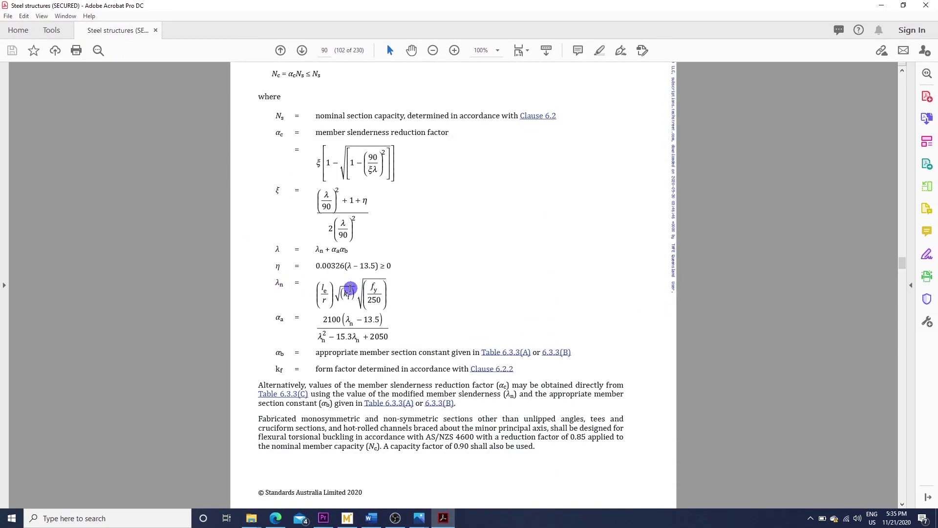
{"action": "left_click", "coordinate": [347, 518]}
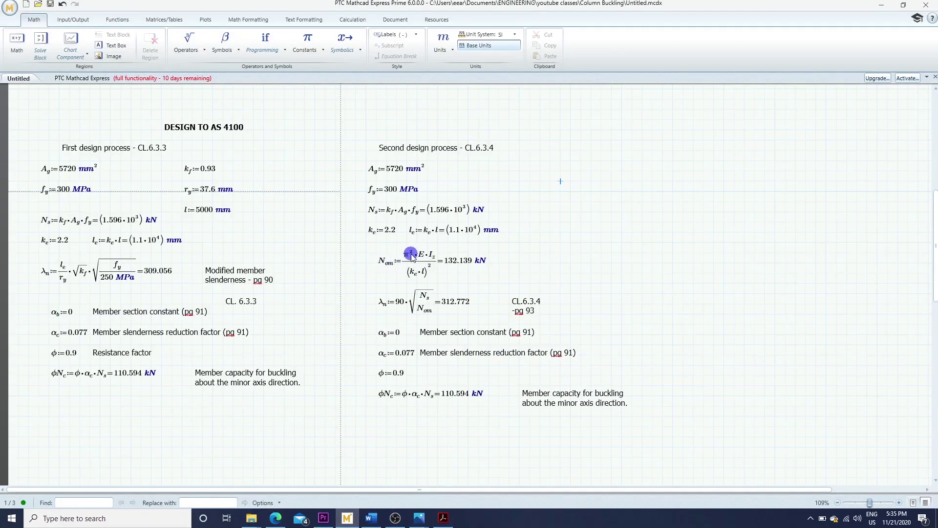
{"action": "left_click", "coordinate": [443, 517]}
{"action": "scroll", "coordinate": [369, 292], "scroll_direction": "down", "scroll_amount": 5}
{"action": "scroll", "coordinate": [368, 292], "scroll_direction": "down", "scroll_amount": 5}
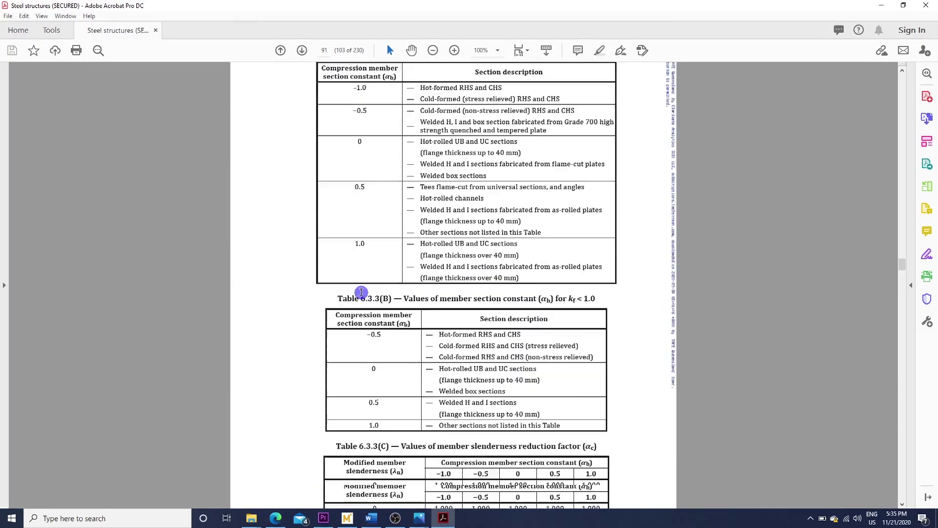
{"action": "scroll", "coordinate": [364, 292], "scroll_direction": "down", "scroll_amount": 5}
{"action": "scroll", "coordinate": [359, 293], "scroll_direction": "down", "scroll_amount": 5}
{"action": "scroll", "coordinate": [359, 292], "scroll_direction": "down", "scroll_amount": 5}
{"action": "scroll", "coordinate": [356, 412], "scroll_direction": "down", "scroll_amount": 5}
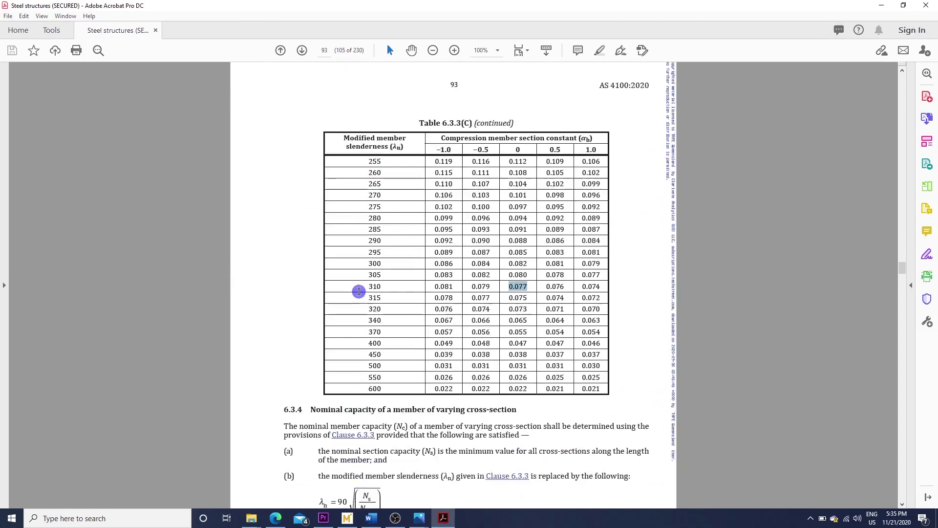
{"action": "scroll", "coordinate": [325, 310], "scroll_direction": "down", "scroll_amount": 5}
{"action": "scroll", "coordinate": [299, 182], "scroll_direction": "down", "scroll_amount": 5}
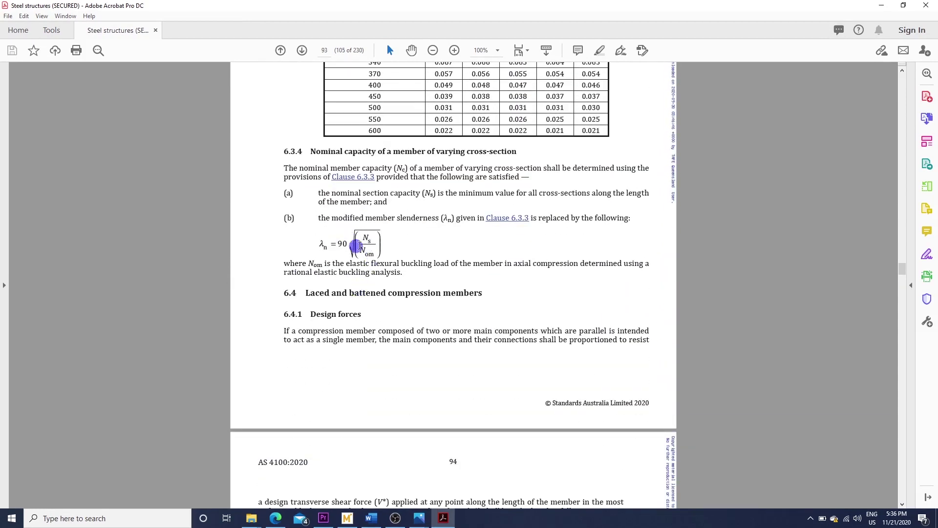
{"action": "left_click", "coordinate": [347, 518]}
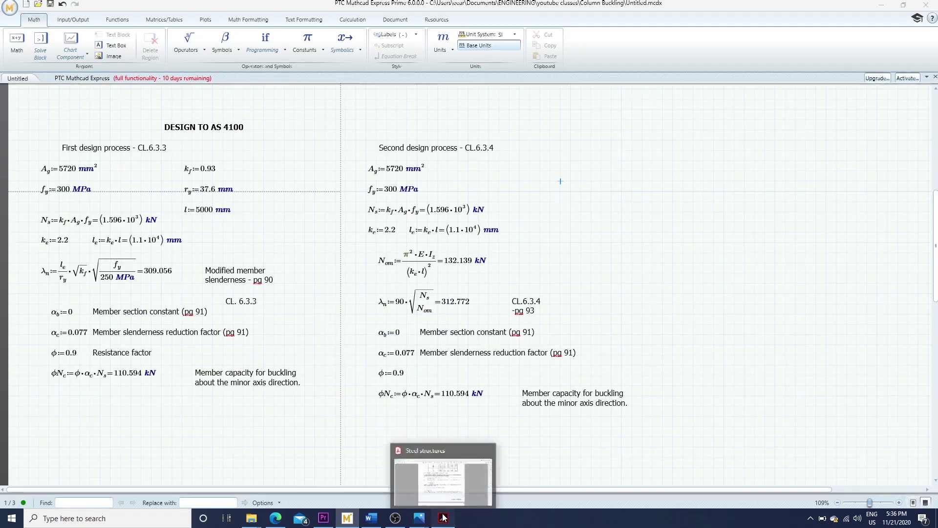
Step: Scroll the AS 4100 PDF through Tables 6.3.3(B) and (C) to the λn 310 row on page 93
{"action": "left_click", "coordinate": [420, 458]}
{"action": "scroll", "coordinate": [374, 296], "scroll_direction": "up", "scroll_amount": 5}
{"action": "scroll", "coordinate": [391, 278], "scroll_direction": "up", "scroll_amount": 5}
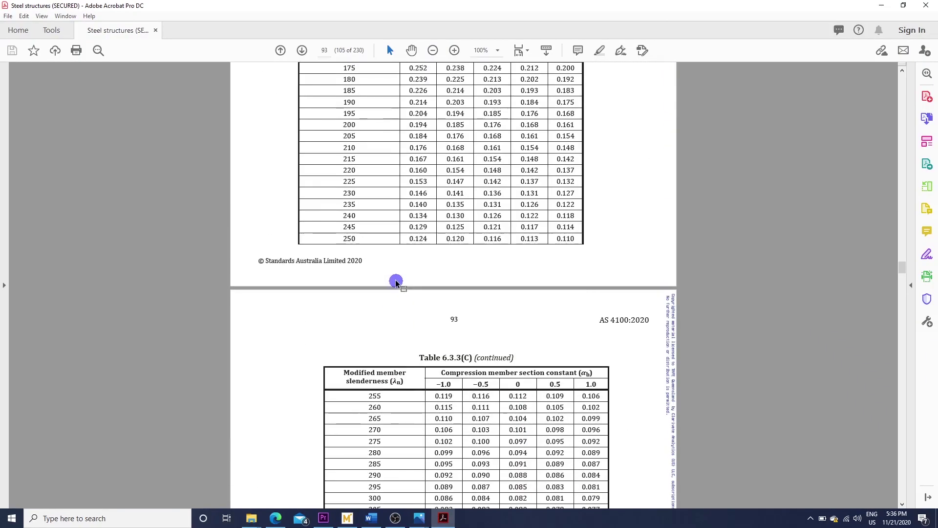
{"action": "scroll", "coordinate": [391, 279], "scroll_direction": "up", "scroll_amount": 5}
{"action": "scroll", "coordinate": [393, 281], "scroll_direction": "up", "scroll_amount": 5}
{"action": "scroll", "coordinate": [394, 273], "scroll_direction": "up", "scroll_amount": 10}
{"action": "scroll", "coordinate": [394, 281], "scroll_direction": "up", "scroll_amount": 5}
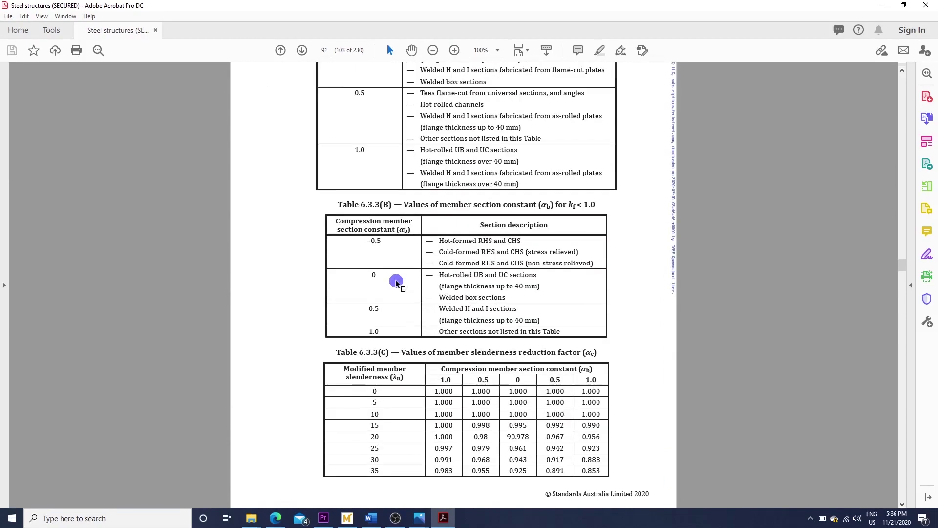
{"action": "scroll", "coordinate": [394, 279], "scroll_direction": "up", "scroll_amount": 3}
{"action": "scroll", "coordinate": [415, 264], "scroll_direction": "down", "scroll_amount": 5}
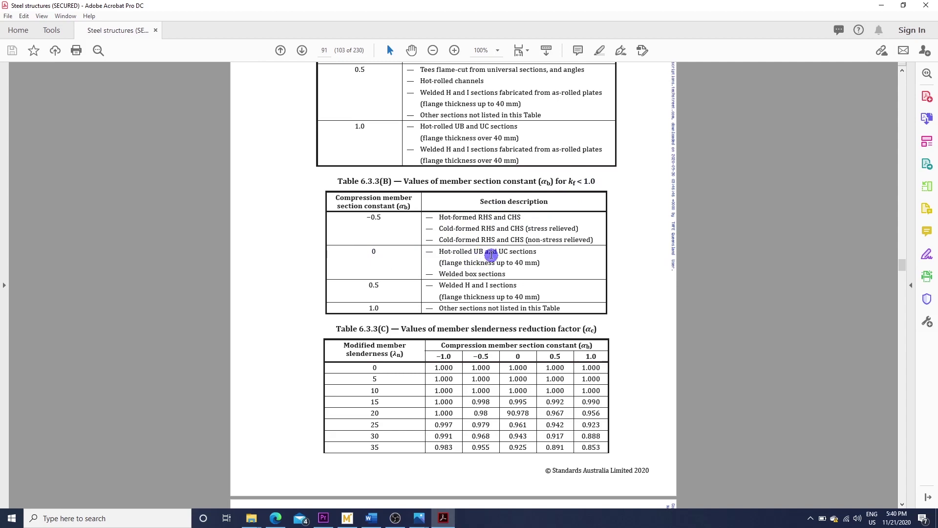
{"action": "scroll", "coordinate": [484, 254], "scroll_direction": "down", "scroll_amount": 2}
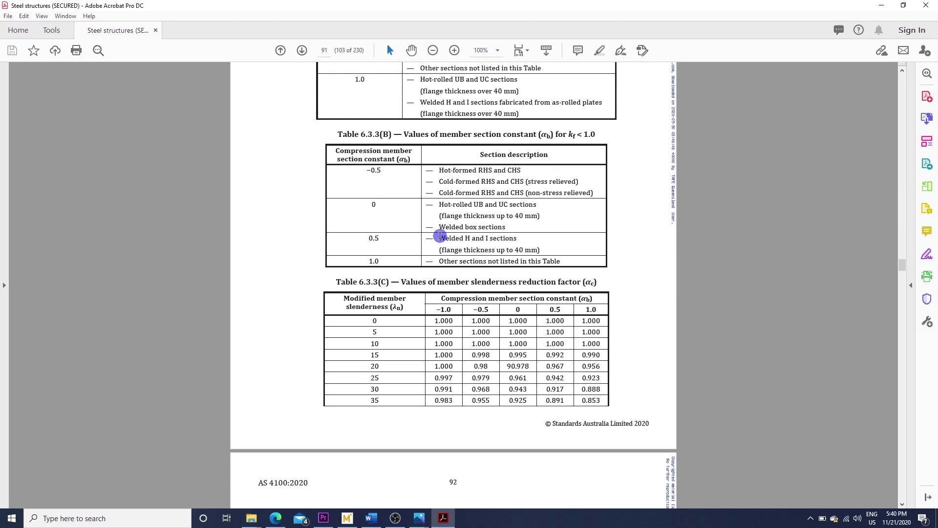
{"action": "scroll", "coordinate": [412, 251], "scroll_direction": "down", "scroll_amount": 2}
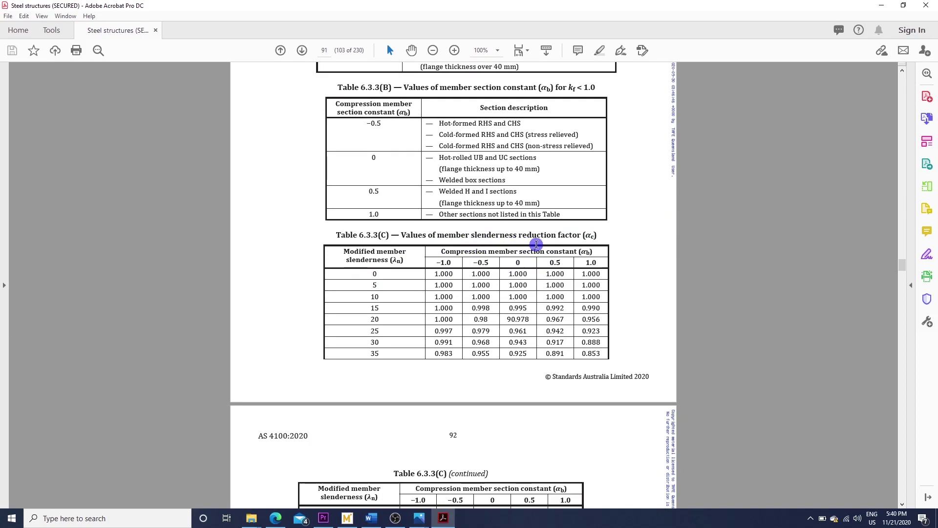
{"action": "scroll", "coordinate": [523, 244], "scroll_direction": "down", "scroll_amount": 2}
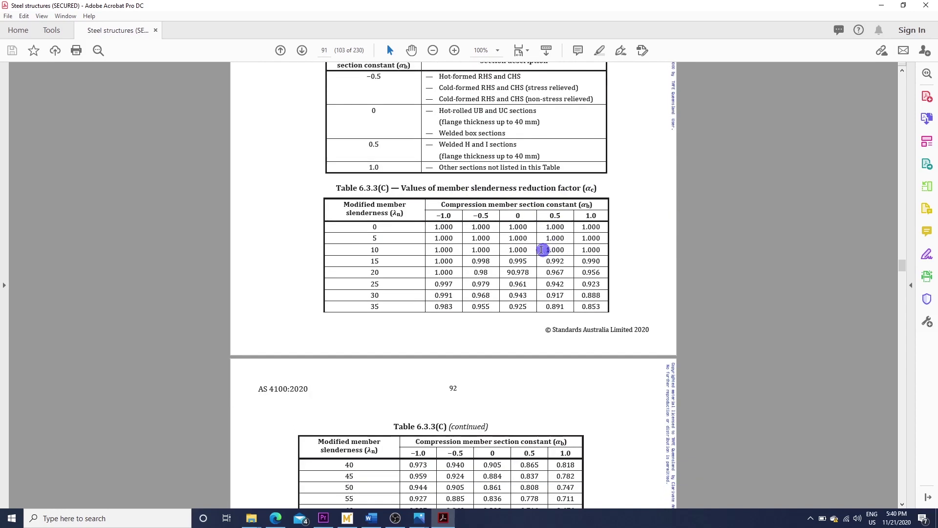
{"action": "scroll", "coordinate": [488, 234], "scroll_direction": "down", "scroll_amount": 1}
{"action": "scroll", "coordinate": [502, 239], "scroll_direction": "down", "scroll_amount": 1}
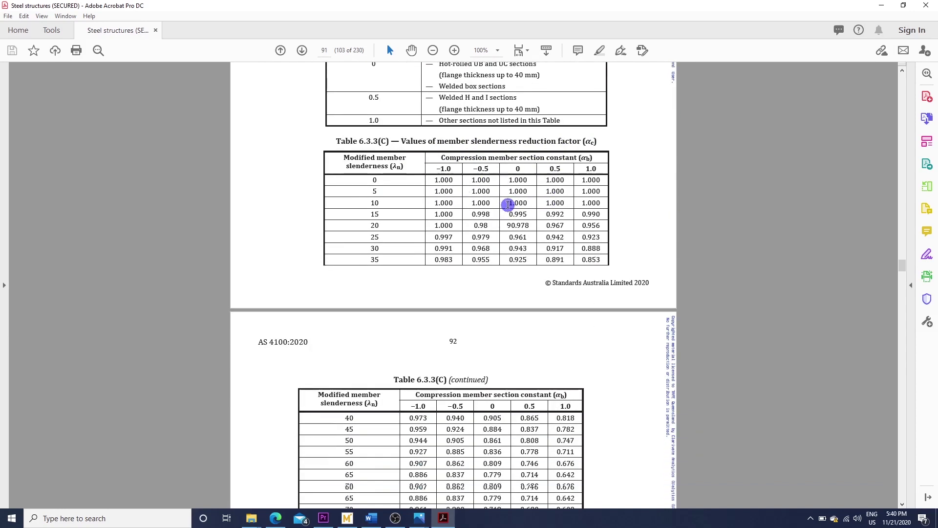
{"action": "scroll", "coordinate": [503, 205], "scroll_direction": "down", "scroll_amount": 1}
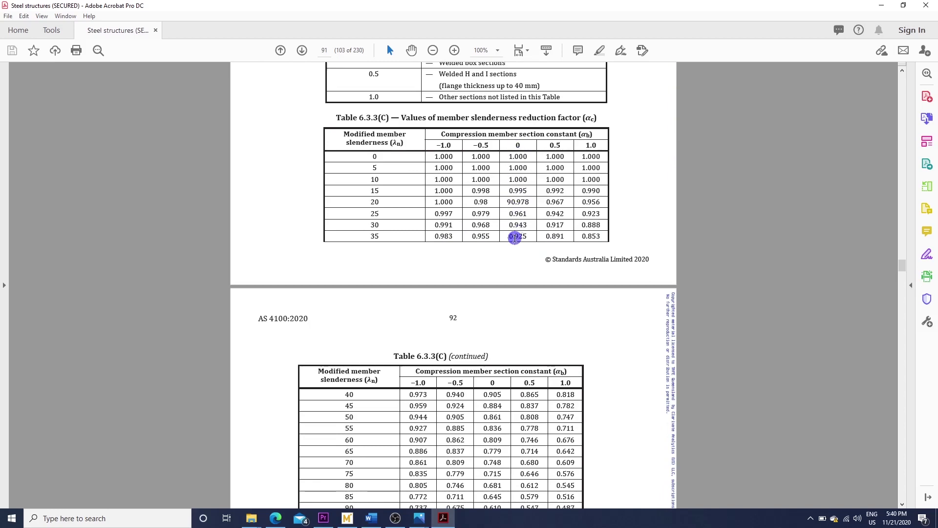
{"action": "scroll", "coordinate": [516, 237], "scroll_direction": "down", "scroll_amount": 4}
{"action": "scroll", "coordinate": [488, 241], "scroll_direction": "down", "scroll_amount": 3}
{"action": "scroll", "coordinate": [483, 243], "scroll_direction": "down", "scroll_amount": 1}
{"action": "scroll", "coordinate": [496, 243], "scroll_direction": "down", "scroll_amount": 2}
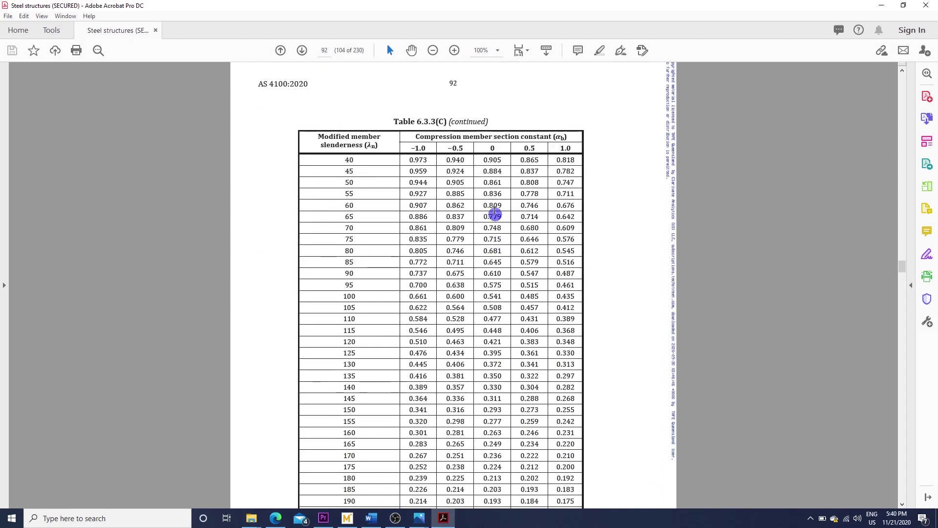
{"action": "scroll", "coordinate": [495, 203], "scroll_direction": "down", "scroll_amount": 2}
{"action": "scroll", "coordinate": [497, 203], "scroll_direction": "down", "scroll_amount": 2}
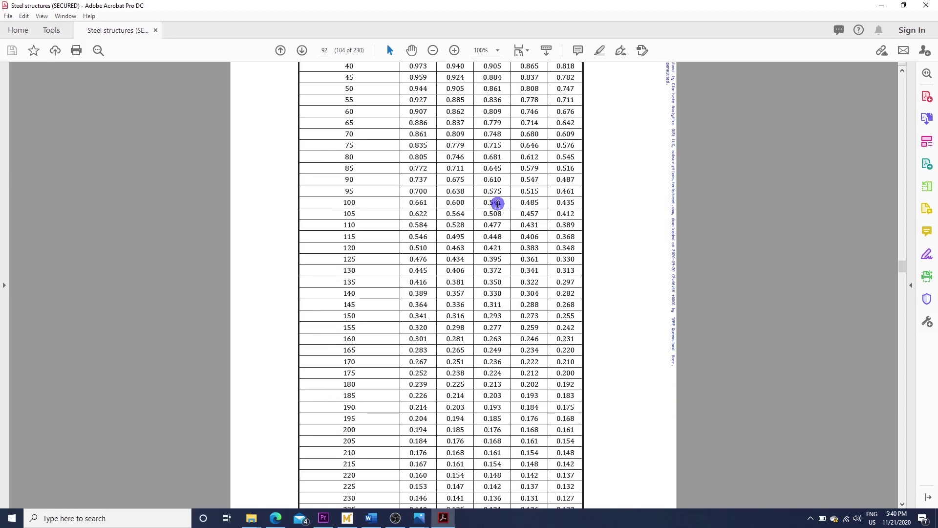
{"action": "scroll", "coordinate": [497, 205], "scroll_direction": "up", "scroll_amount": 3}
{"action": "scroll", "coordinate": [497, 210], "scroll_direction": "down", "scroll_amount": 5}
{"action": "scroll", "coordinate": [498, 211], "scroll_direction": "down", "scroll_amount": 1}
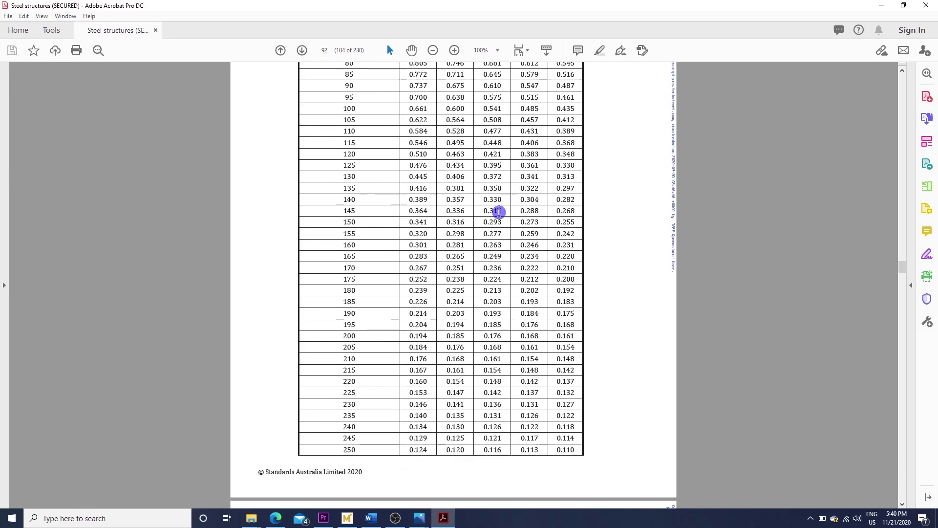
{"action": "scroll", "coordinate": [498, 212], "scroll_direction": "down", "scroll_amount": 5}
{"action": "scroll", "coordinate": [498, 214], "scroll_direction": "down", "scroll_amount": 9}
{"action": "scroll", "coordinate": [498, 215], "scroll_direction": "down", "scroll_amount": 6}
{"action": "scroll", "coordinate": [498, 215], "scroll_direction": "down", "scroll_amount": 3}
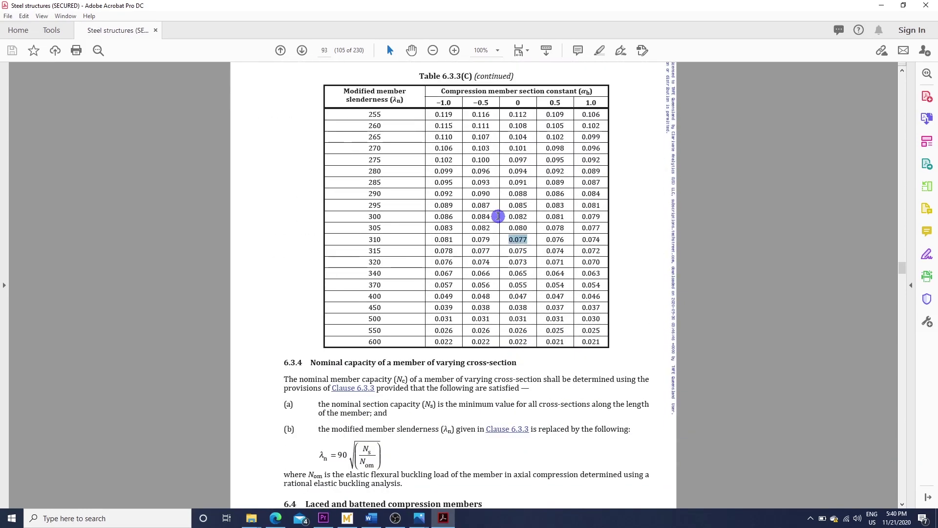
{"action": "scroll", "coordinate": [488, 215], "scroll_direction": "down", "scroll_amount": 1}
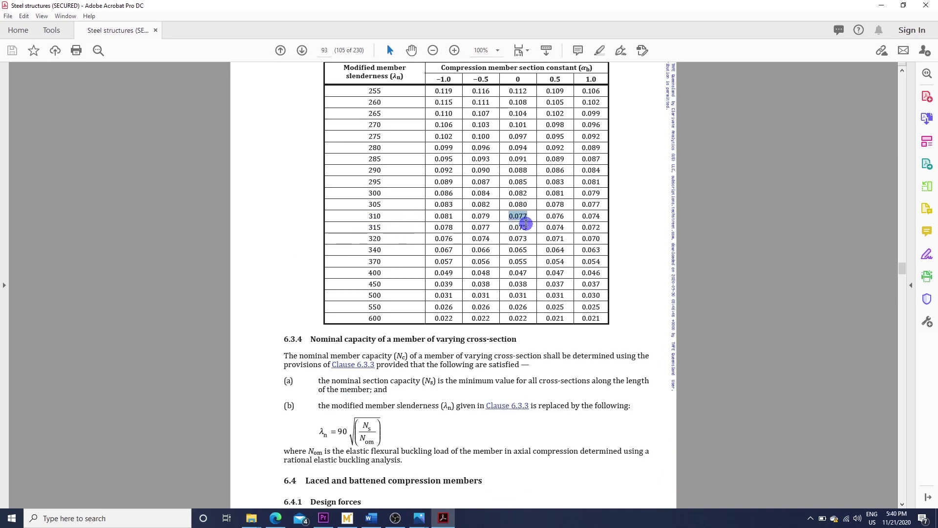
Step: Bring the Mathcad AS 4100 design worksheet back in front of the PDF
{"action": "left_click", "coordinate": [347, 517]}
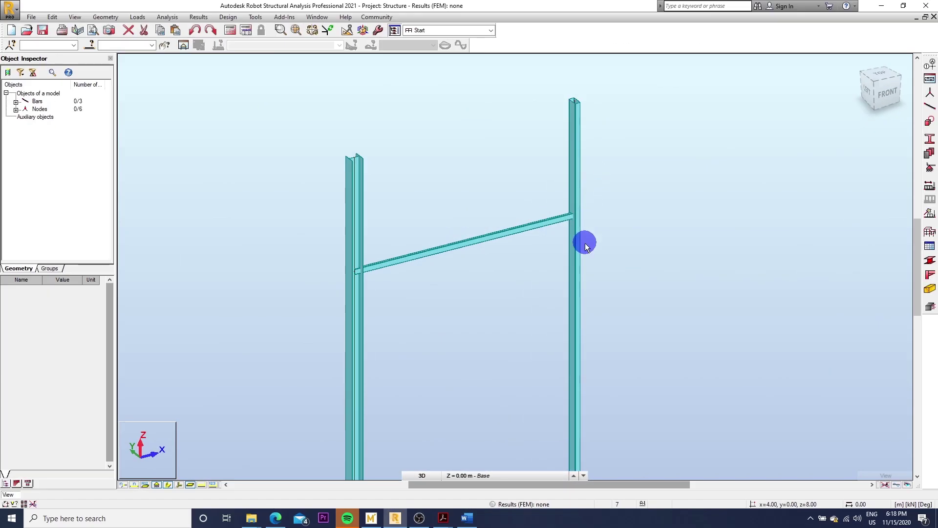
Step: Select both column base nodes of the two-column frame
{"action": "scroll", "coordinate": [570, 255], "scroll_direction": "down", "scroll_amount": 2}
{"action": "scroll", "coordinate": [592, 209], "scroll_direction": "down", "scroll_amount": 2}
{"action": "scroll", "coordinate": [578, 223], "scroll_direction": "down", "scroll_amount": 2}
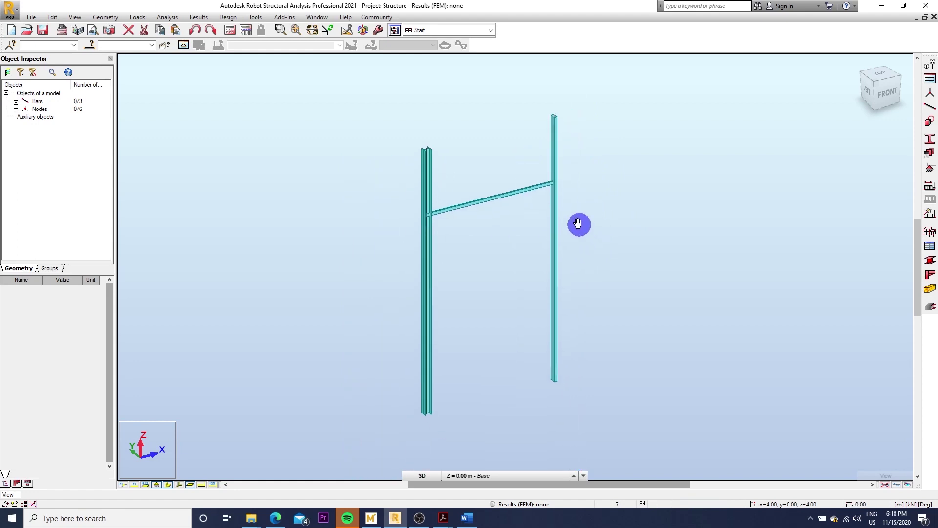
{"action": "middle_click_drag", "start_coordinate": [578, 223], "coordinate": [557, 182]}
{"action": "left_click_drag", "start_coordinate": [362, 315], "coordinate": [601, 410]}
Step: Assign Pinned supports to the selected base nodes
{"action": "left_click", "coordinate": [930, 169]}
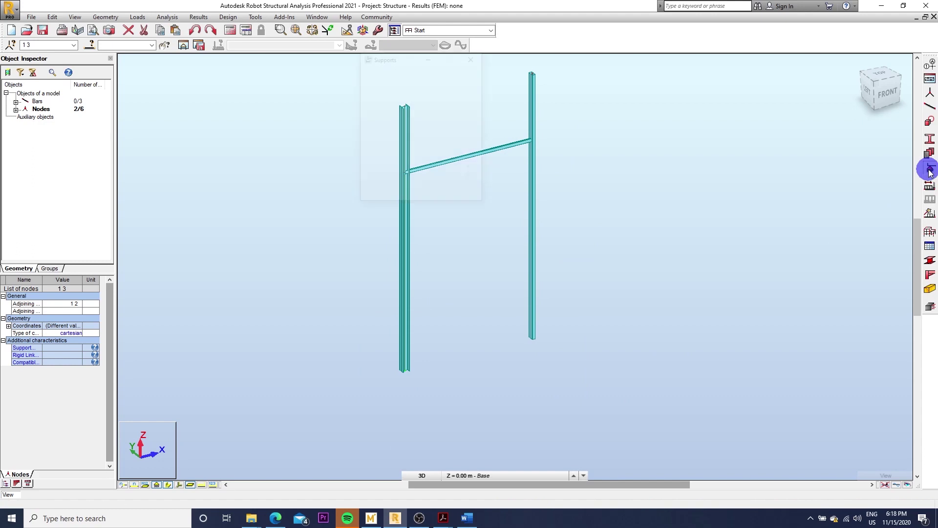
{"action": "left_click_drag", "start_coordinate": [389, 61], "coordinate": [591, 89]}
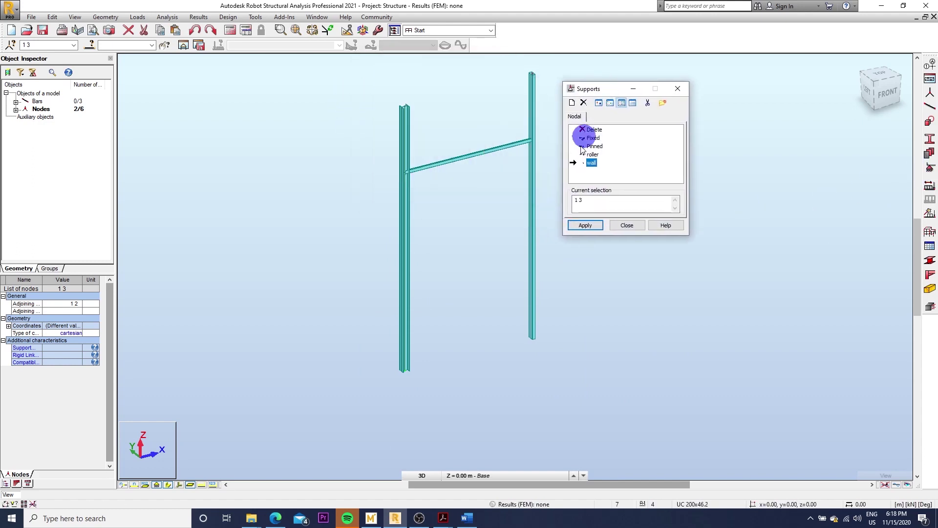
{"action": "double_click", "coordinate": [594, 146]}
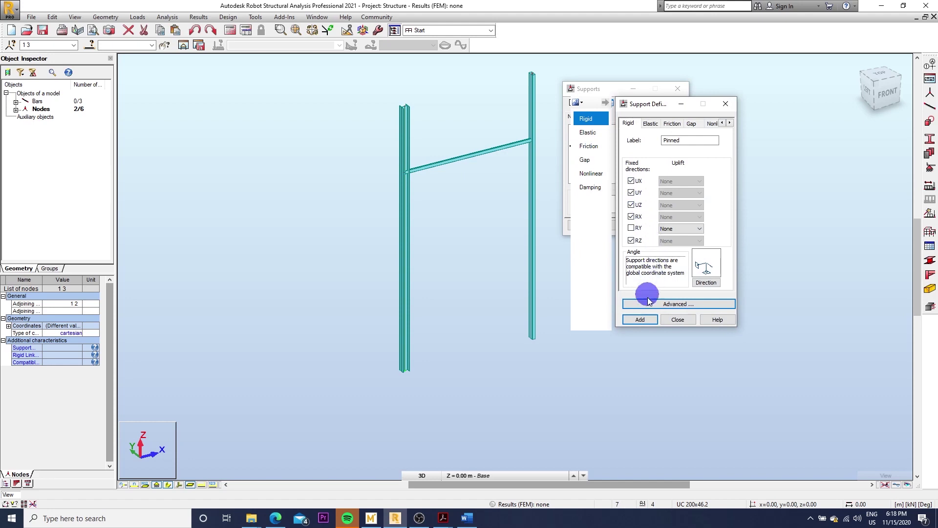
{"action": "left_click", "coordinate": [674, 320]}
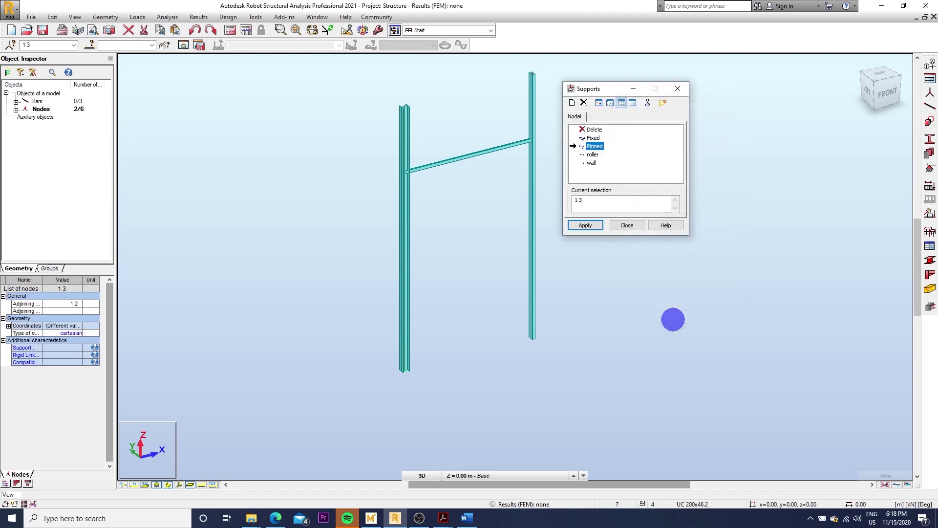
{"action": "left_click", "coordinate": [590, 226]}
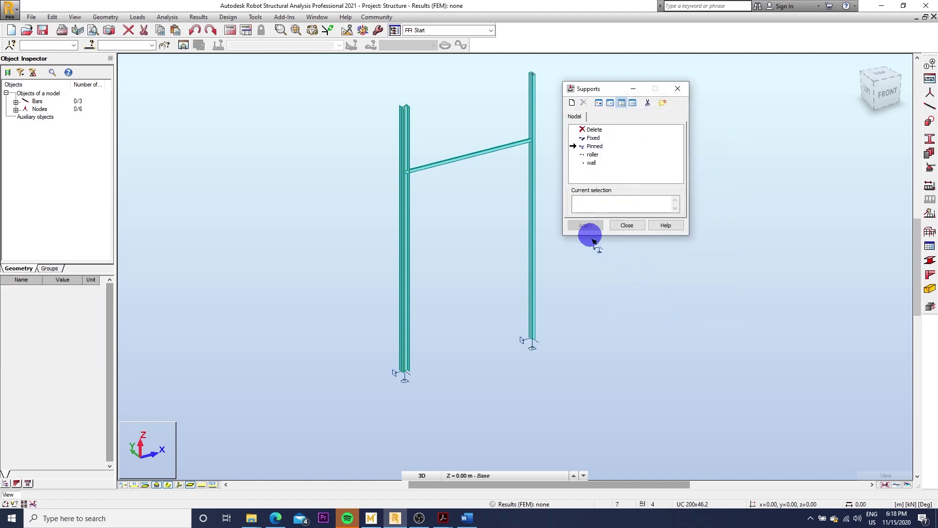